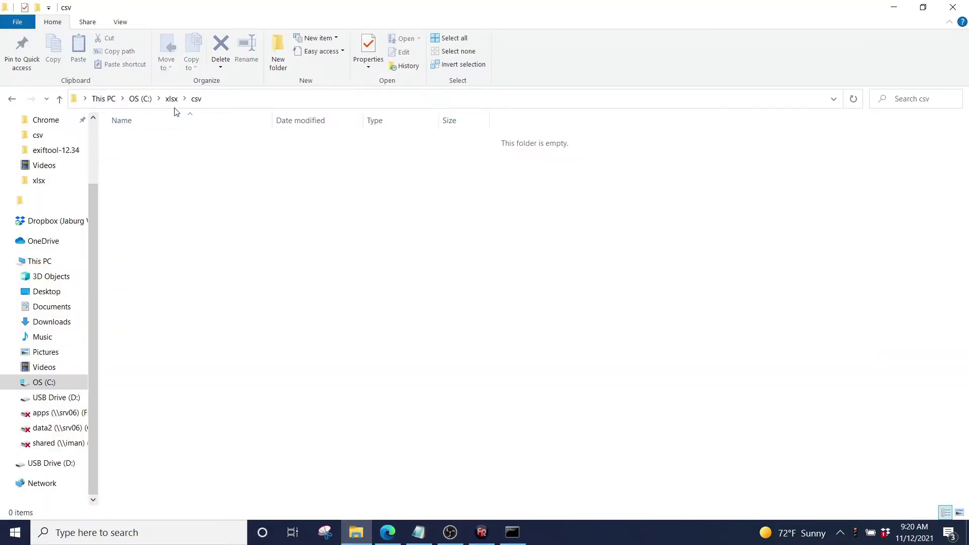
# - Return from the empty csv folder to the xlsx folder and scroll through its 1,043 spreadsheets
pyautogui.click(172, 99)
pyautogui.scroll(-15, 467, 343)
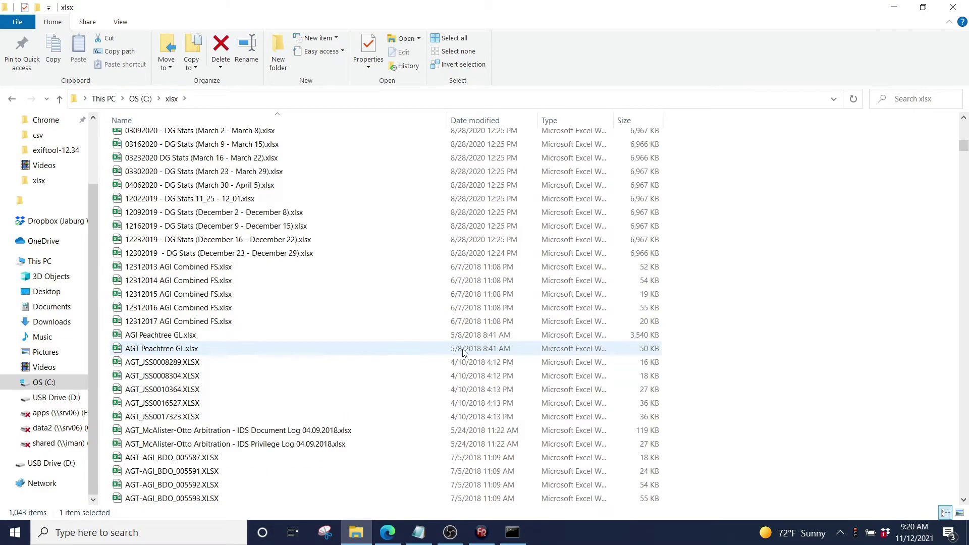
pyautogui.scroll(-20, 463, 354)
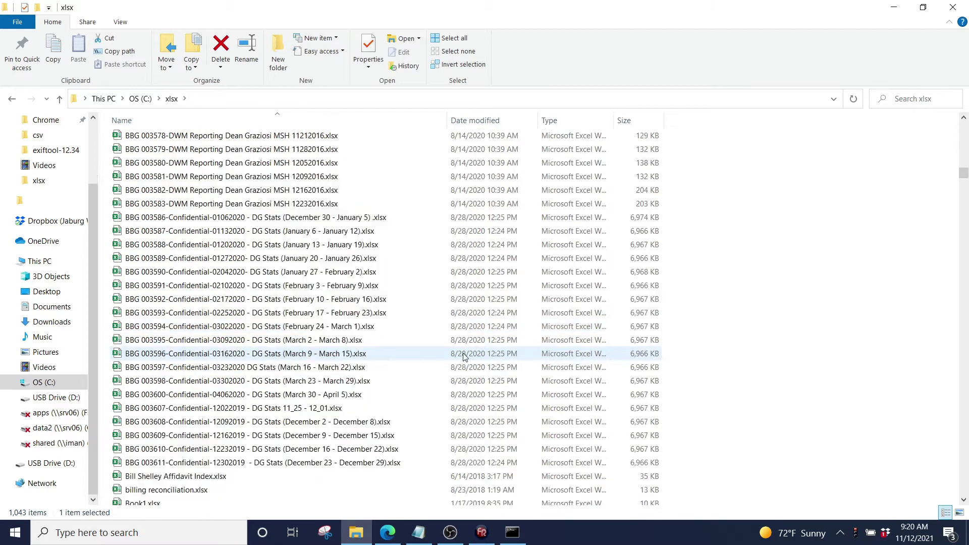
pyautogui.scroll(-20, 463, 353)
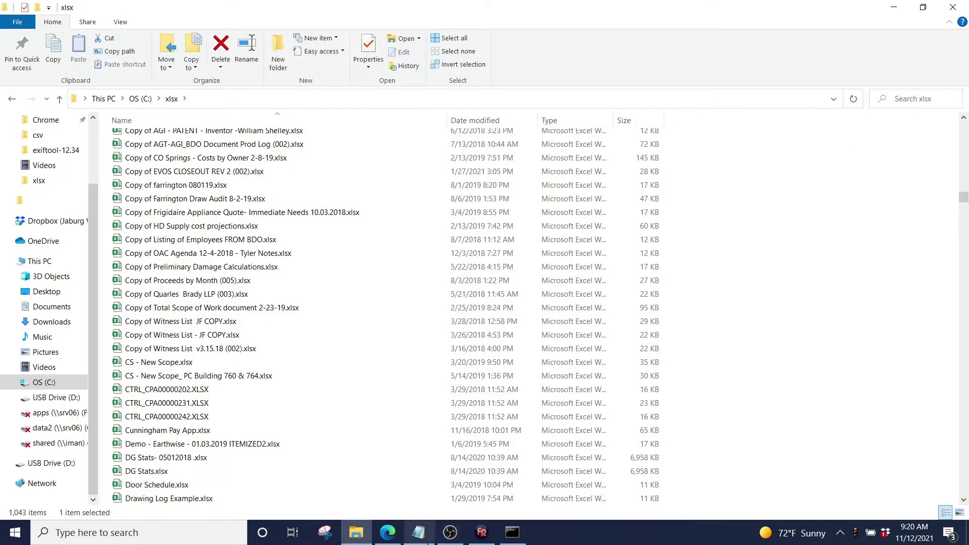
pyautogui.moveTo(441, 542)
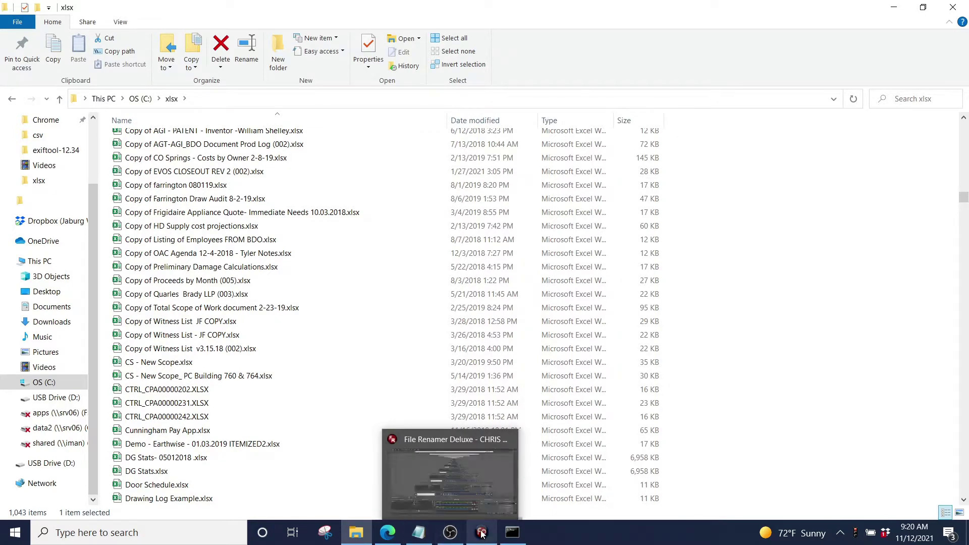
pyautogui.click(399, 513)
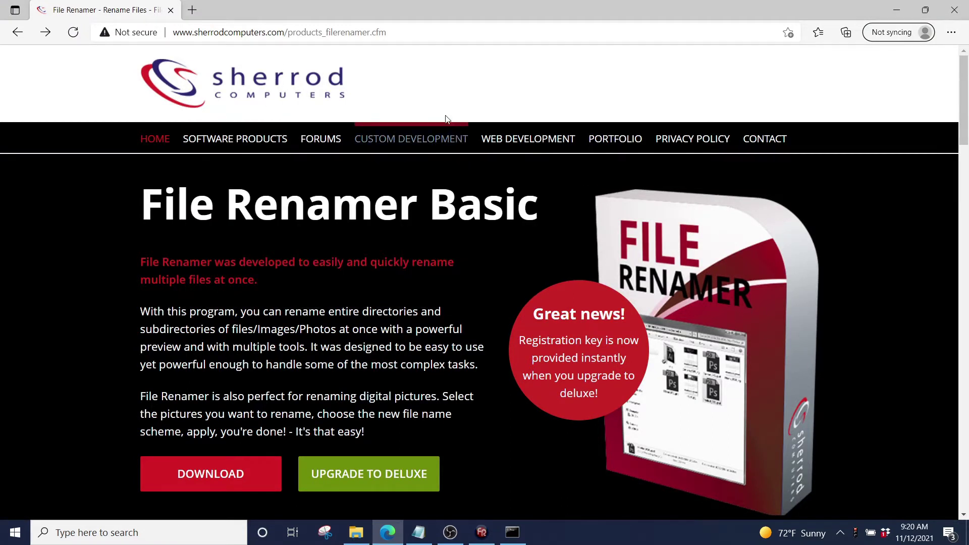
pyautogui.click(364, 487)
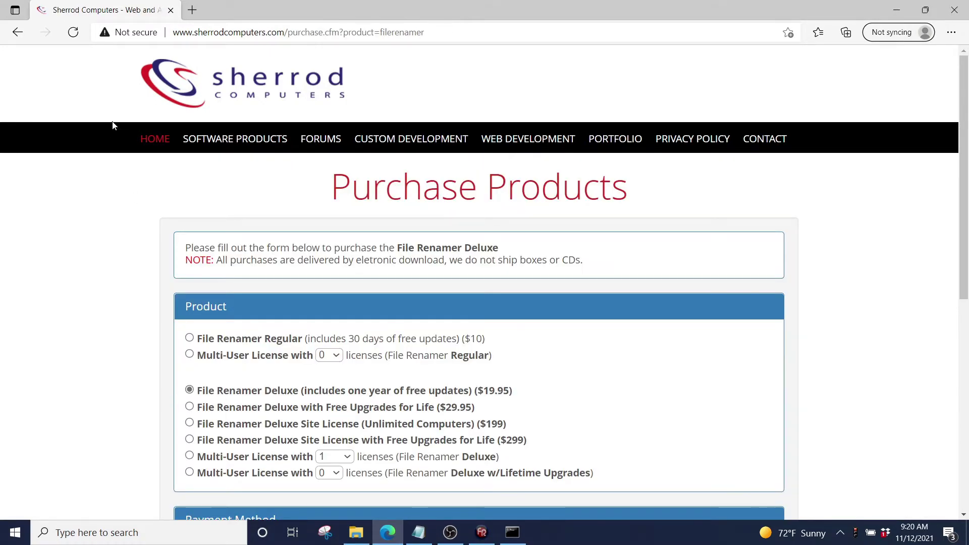
pyautogui.click(18, 33)
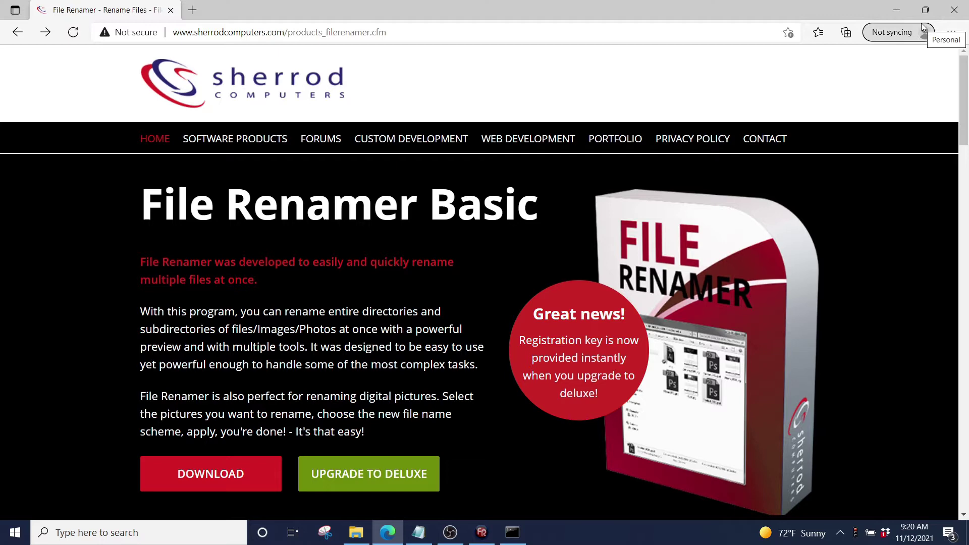
# - Minimize the browser, close the old Command Prompt and launch a fresh cmd window
pyautogui.click(896, 11)
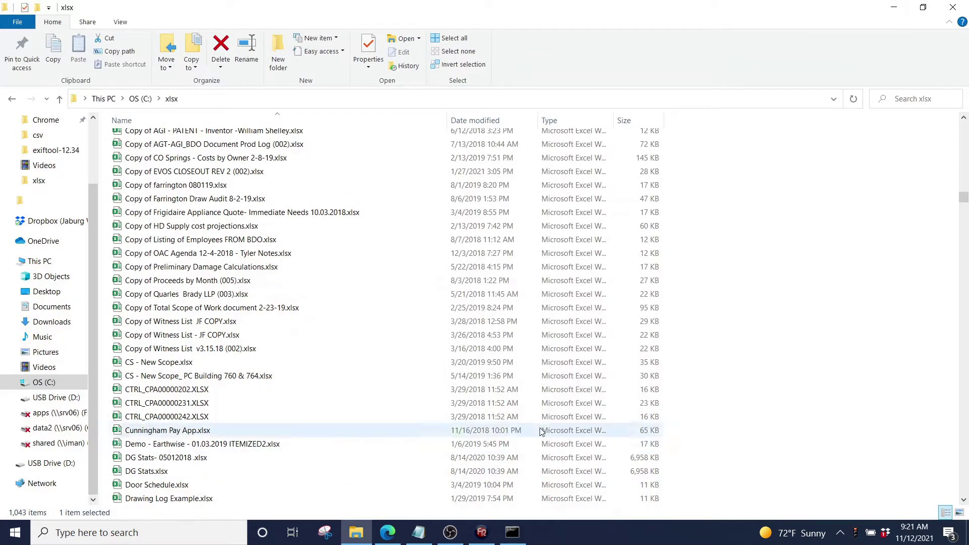
pyautogui.moveTo(512, 534)
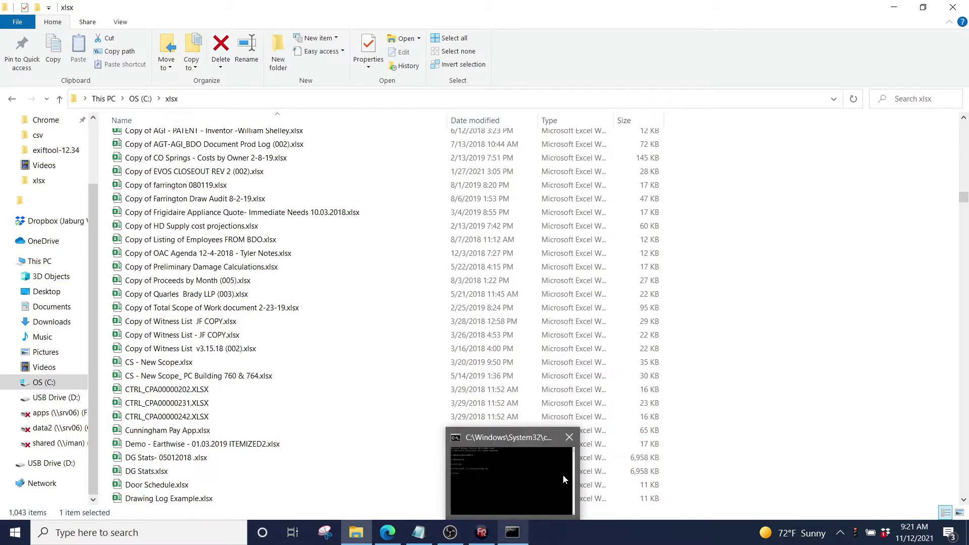
pyautogui.click(568, 437)
pyautogui.click(15, 532)
pyautogui.write('cmd')
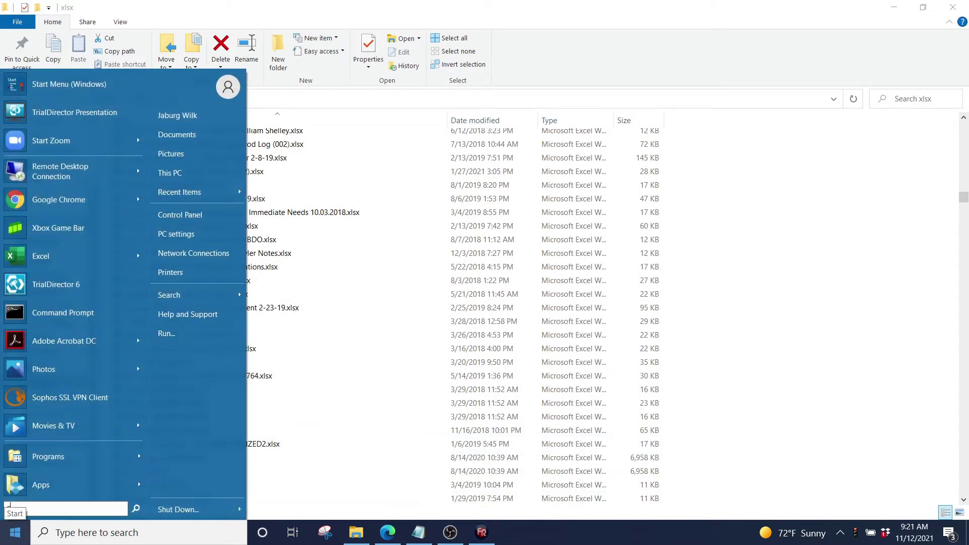
pyautogui.press('Return')
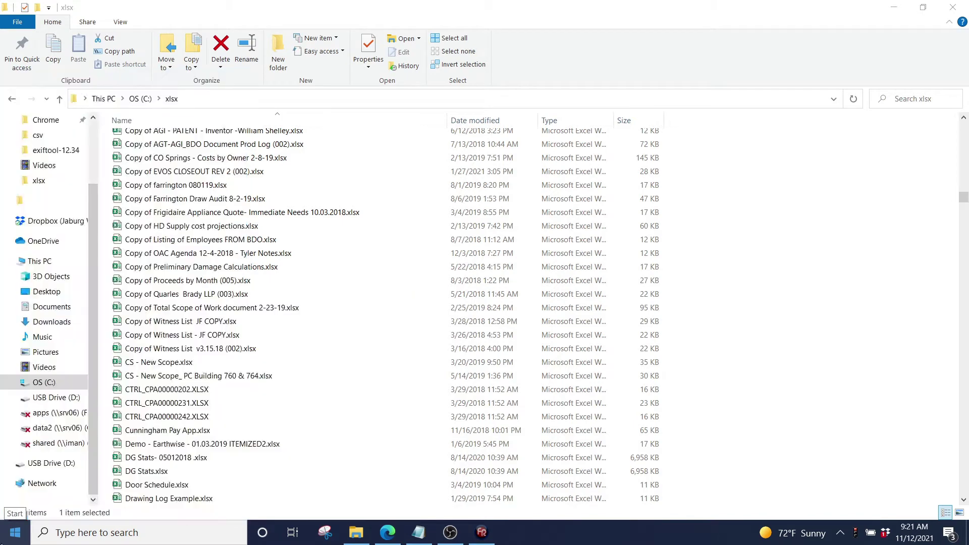
# - Run cd.. twice to reach the C: root, then cd xlsx into the xlsx folder
pyautogui.write('cd..')
pyautogui.press('Return')
pyautogui.write('c')
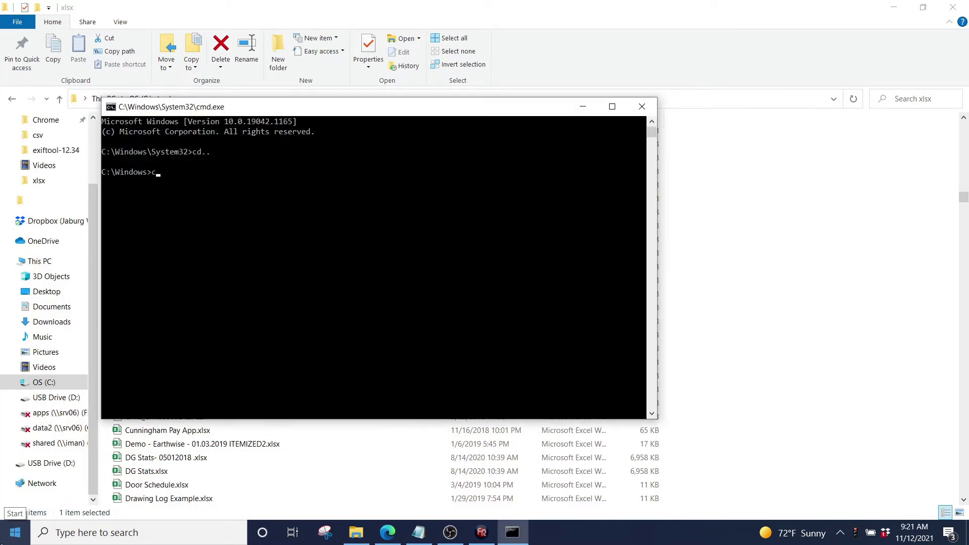
pyautogui.write('d..')
pyautogui.press('Return')
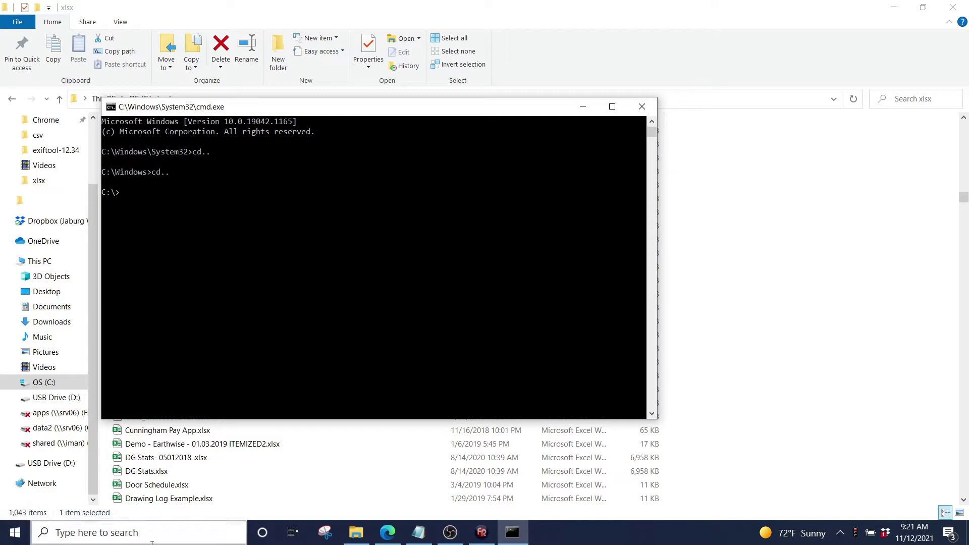
pyautogui.click(418, 532)
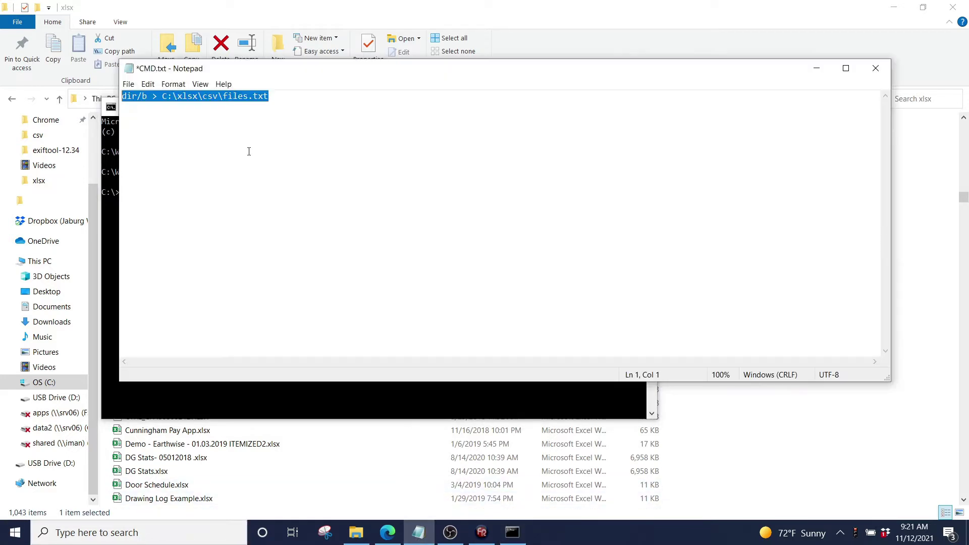
pyautogui.click(116, 233)
pyautogui.click(174, 211)
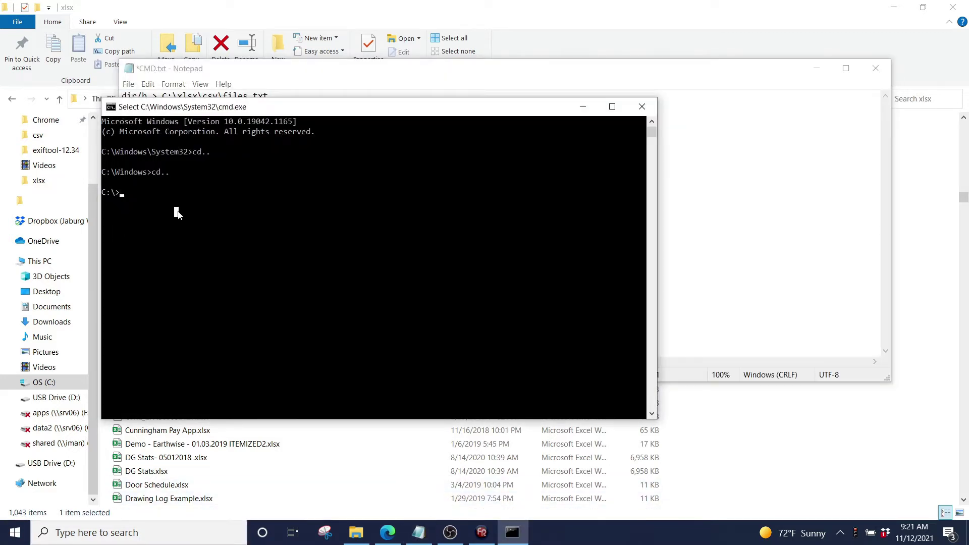
pyautogui.write('cd xlsx')
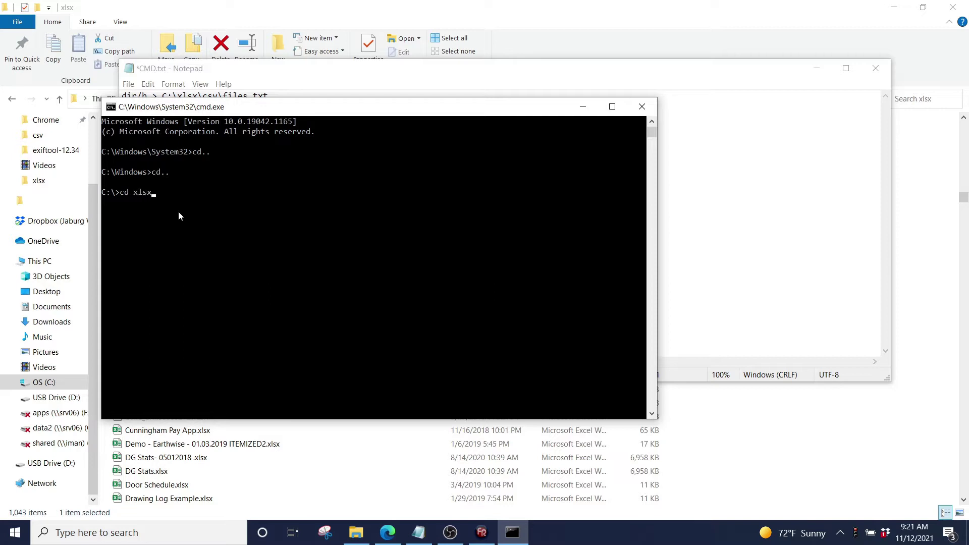
pyautogui.press('Return')
# - Copy the dir/b > C:\xlsx\csv\files.txt command from the note and run it at the prompt
pyautogui.click(513, 83)
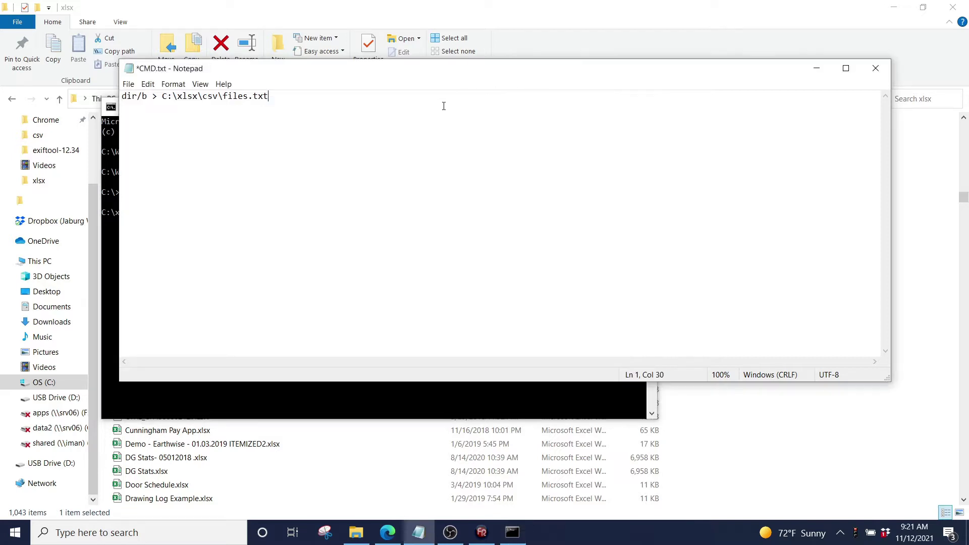
pyautogui.moveTo(443, 104); pyautogui.dragTo(14, 109)
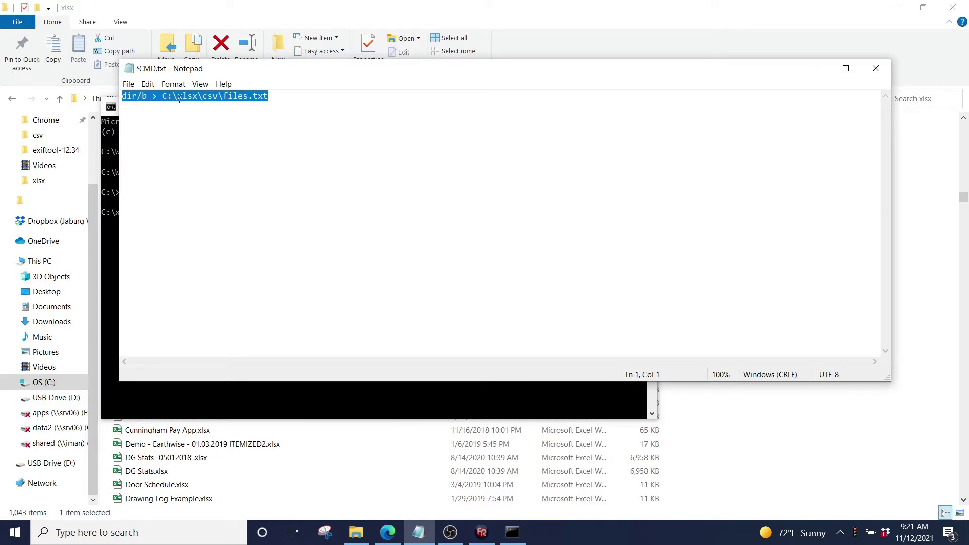
pyautogui.rightClick(235, 100)
pyautogui.click(260, 130)
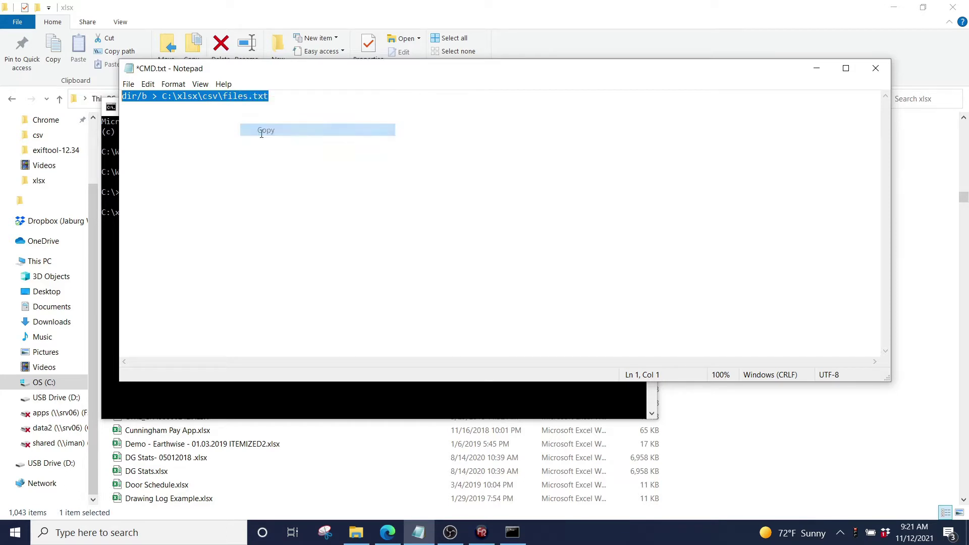
pyautogui.click(105, 269)
pyautogui.rightClick(187, 243)
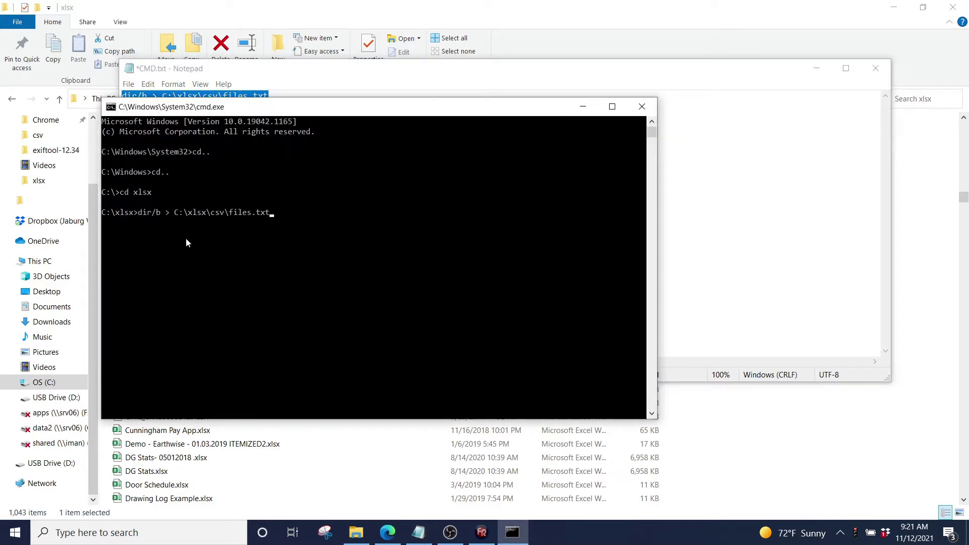
pyautogui.press('Return')
# - In File Explorer, enter the csv folder and bring up the context menu for files.txt
pyautogui.click(356, 532)
pyautogui.scroll(9, 541, 175)
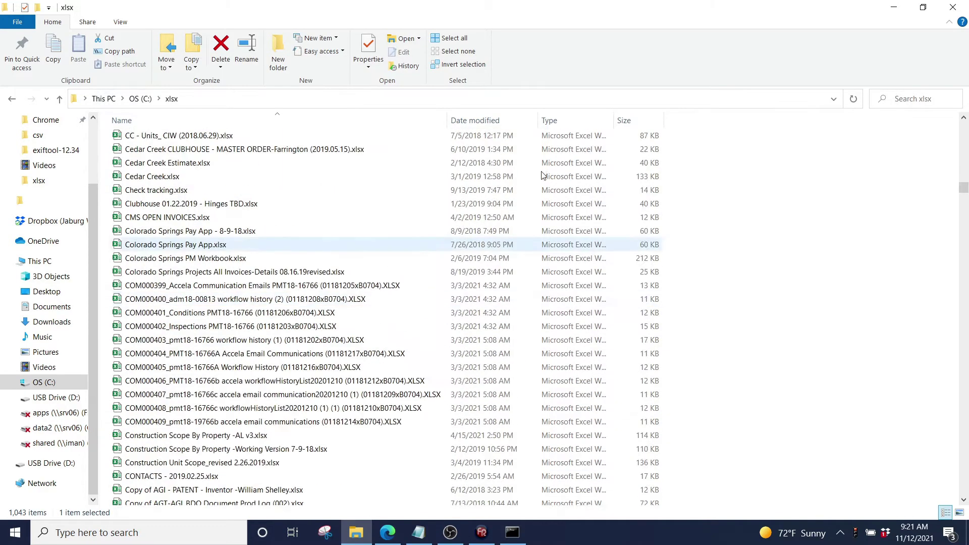
pyautogui.scroll(1, 965, 214)
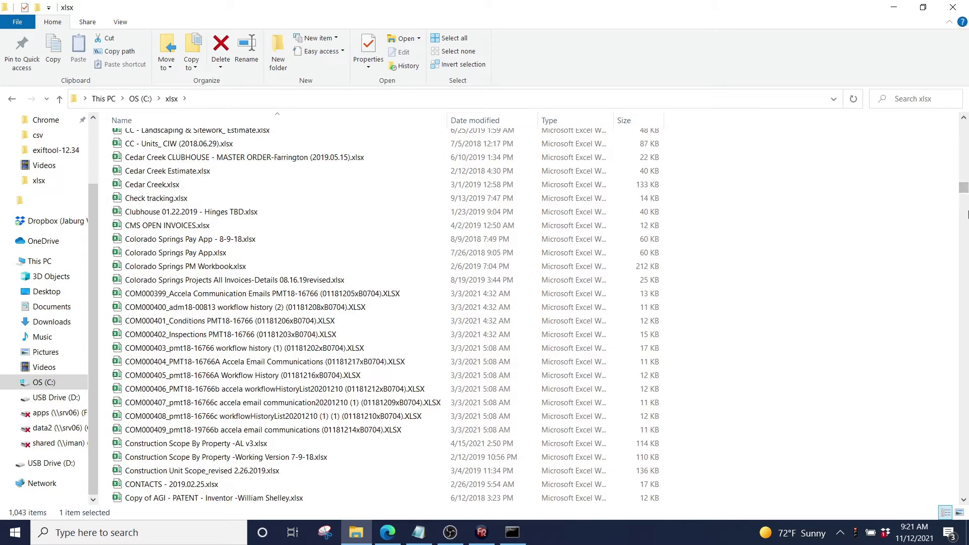
pyautogui.moveTo(964, 188); pyautogui.dragTo(964, 125)
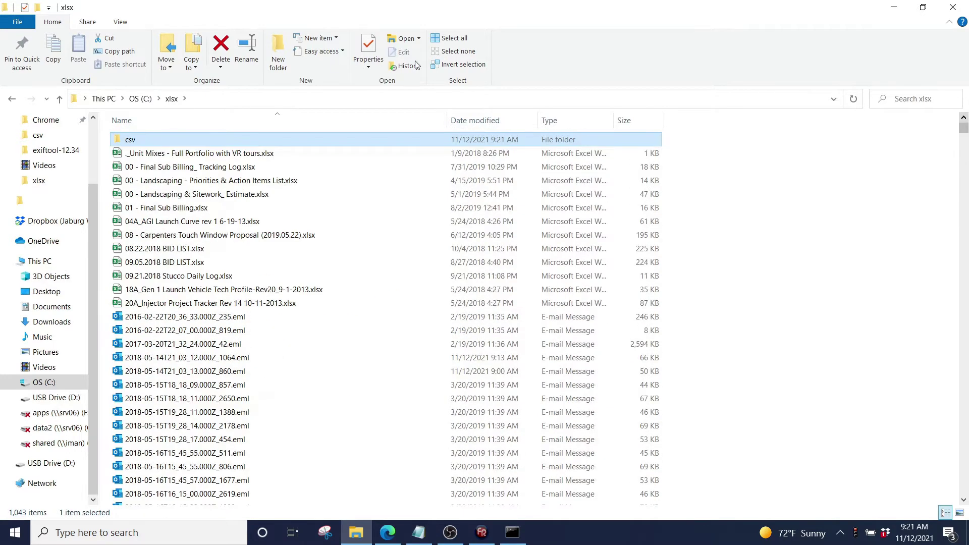
pyautogui.doubleClick(155, 141)
pyautogui.click(156, 146)
pyautogui.rightClick(157, 144)
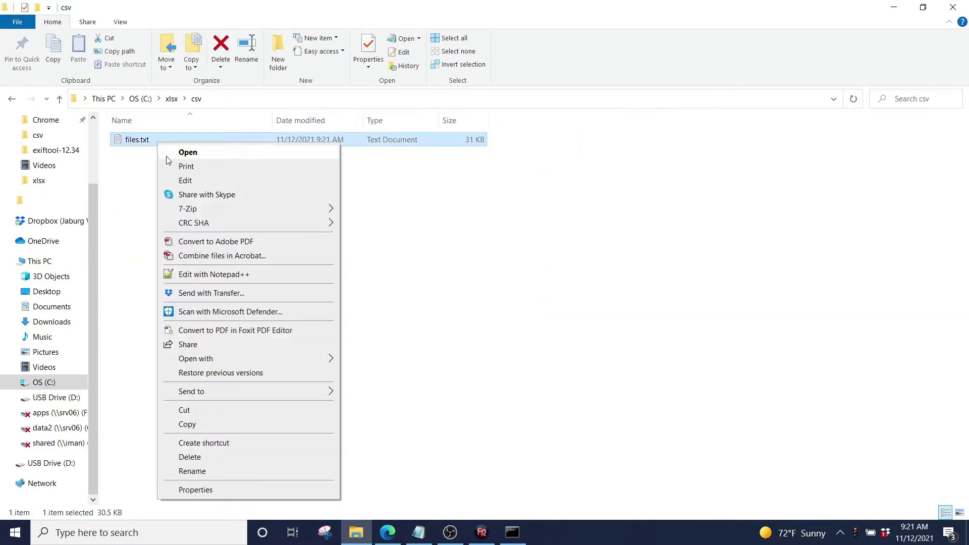
# - Open files.txt in Notepad++, reload its updated contents and go to the last line
pyautogui.click(263, 275)
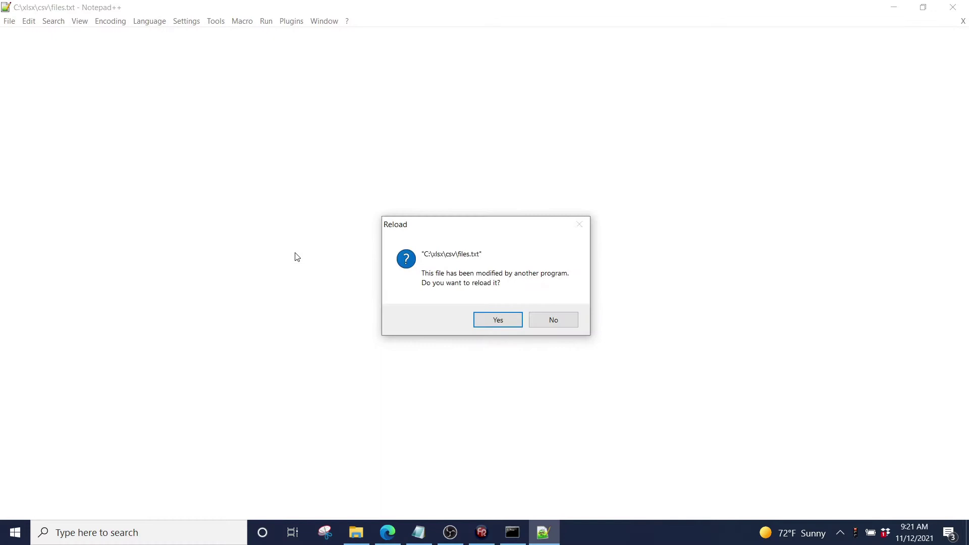
pyautogui.click(495, 321)
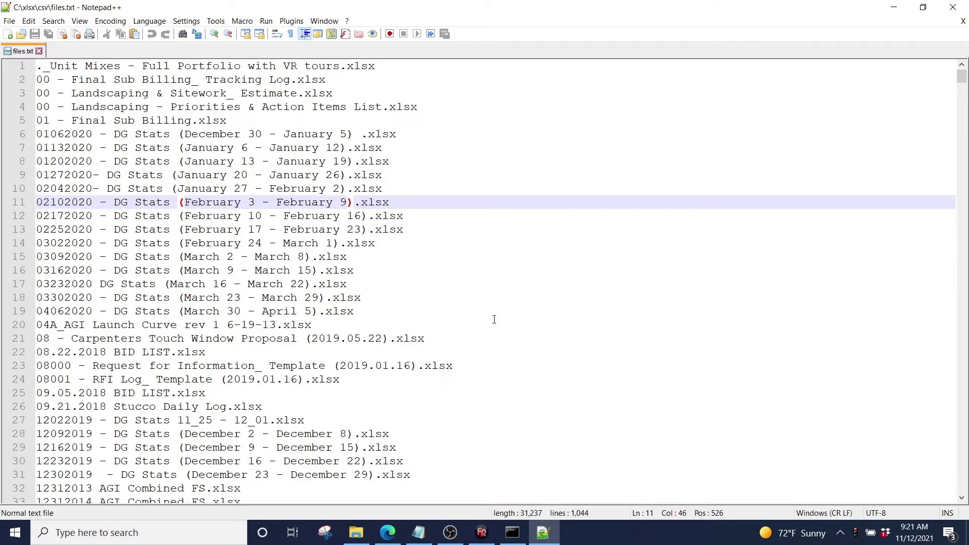
pyautogui.scroll(-7, 326, 128)
pyautogui.scroll(-6, 327, 133)
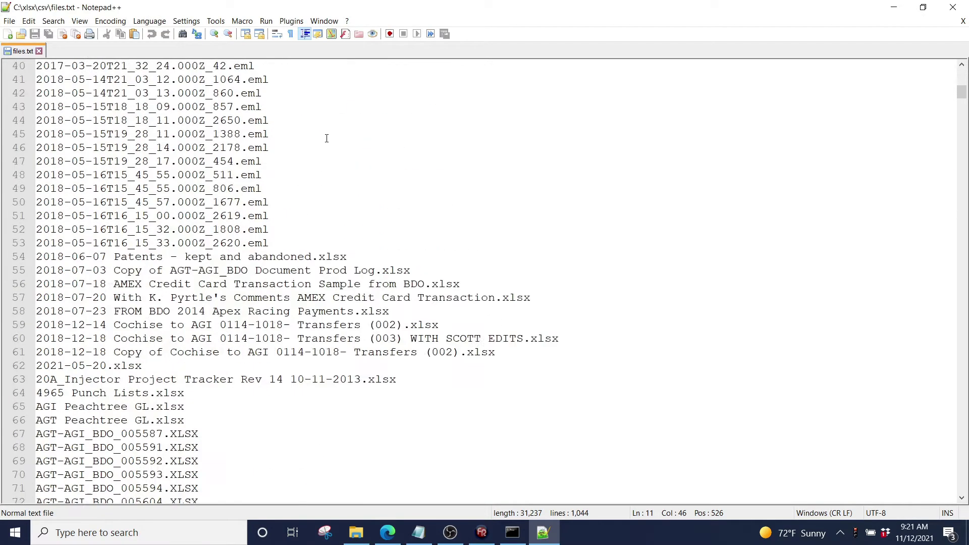
pyautogui.scroll(-6, 326, 133)
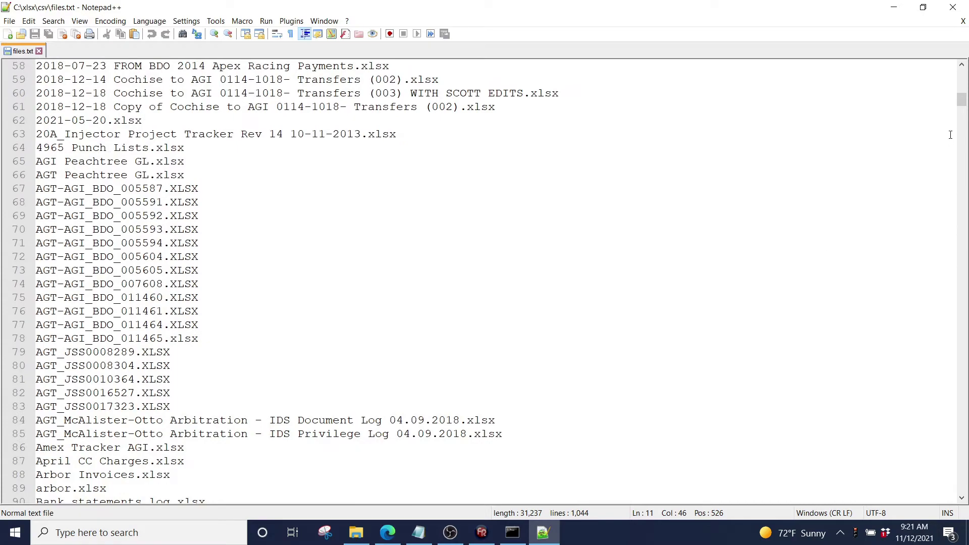
pyautogui.moveTo(961, 100); pyautogui.dragTo(962, 485)
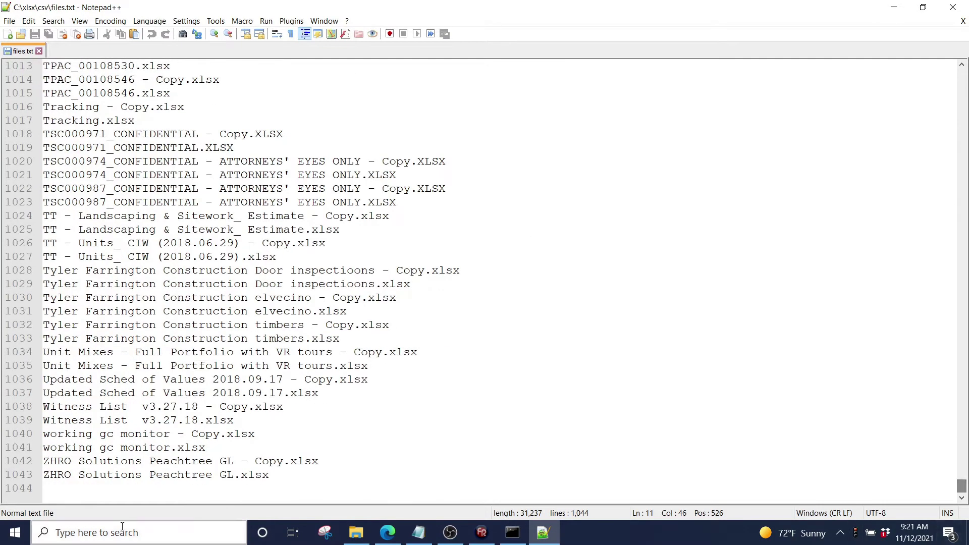
pyautogui.click(86, 488)
# - Check the count against the 1,043 files in the xlsx folder, then select the whole list
pyautogui.click(362, 539)
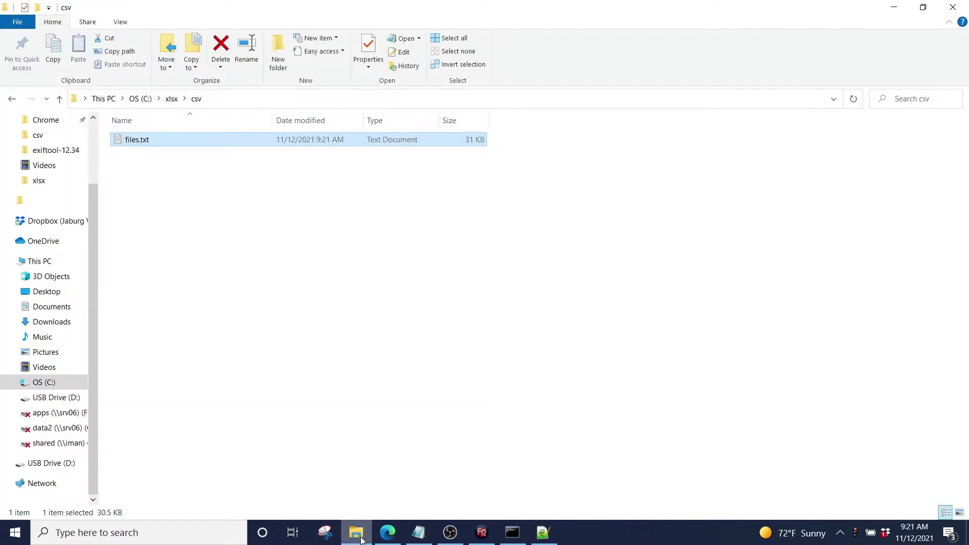
pyautogui.click(171, 98)
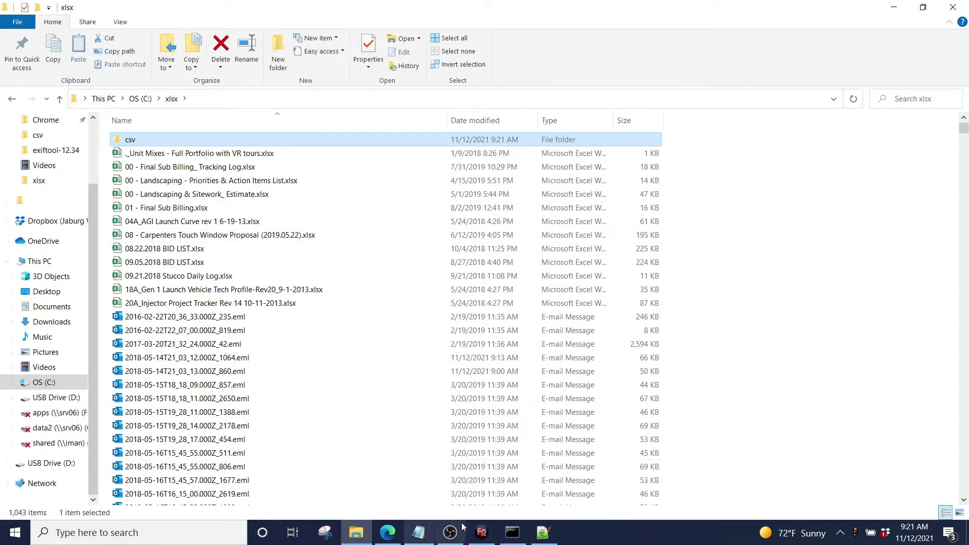
pyautogui.click(543, 532)
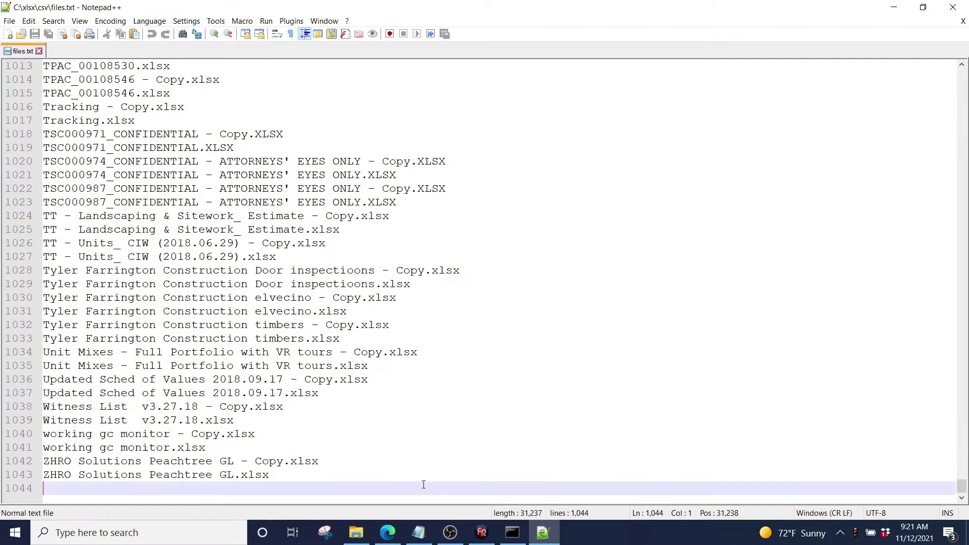
pyautogui.moveTo(423, 485); pyautogui.dragTo(29, 3)
pyautogui.hotkey('ctrl', 'a')
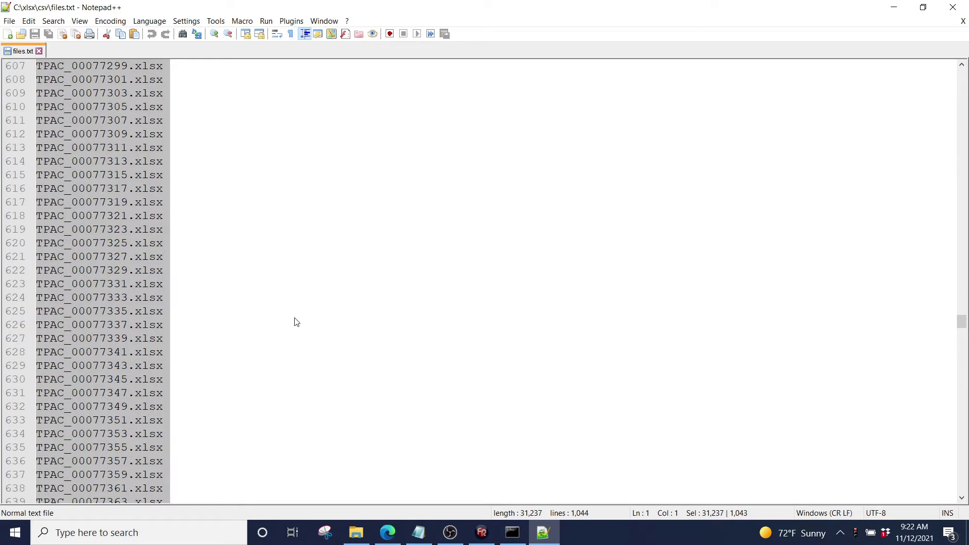
pyautogui.click(14, 532)
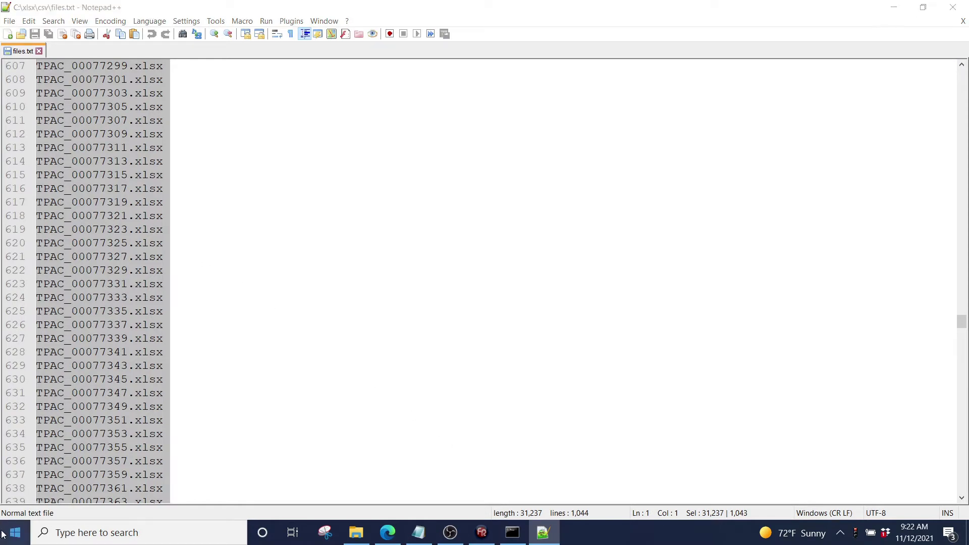
# - Paste the file names into A1 of a new blank Excel workbook and widen columns A and B
pyautogui.click(56, 285)
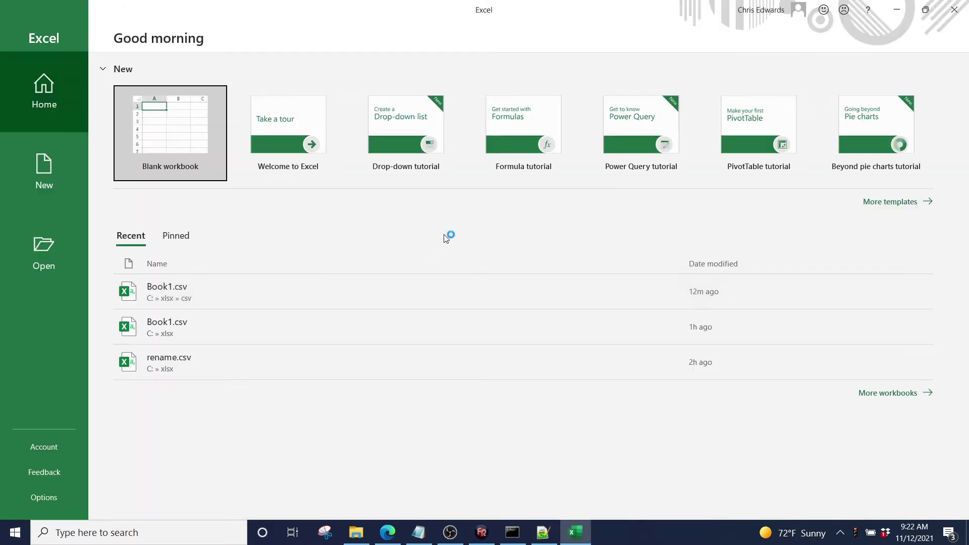
pyautogui.click(188, 160)
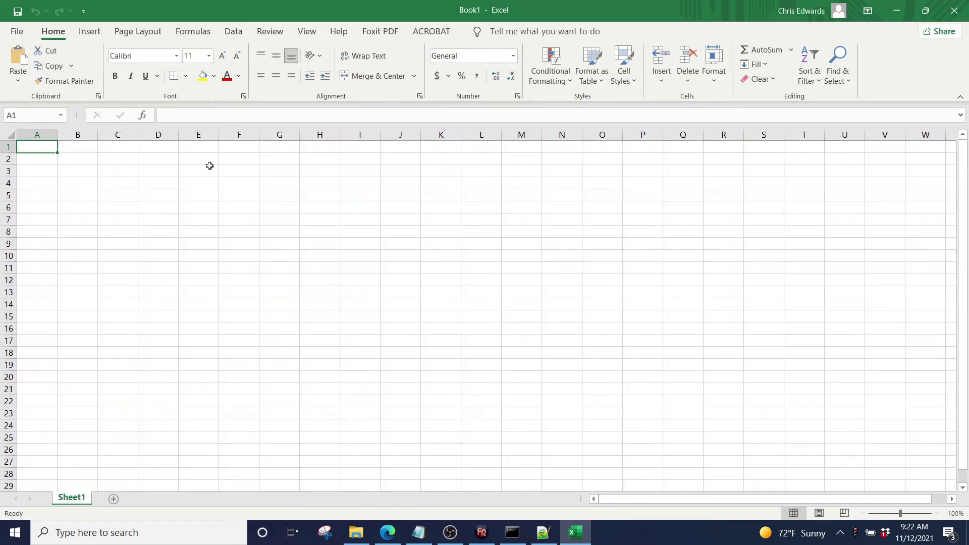
pyautogui.hotkey('ctrl', 'v')
pyautogui.moveTo(57, 130); pyautogui.dragTo(228, 130)
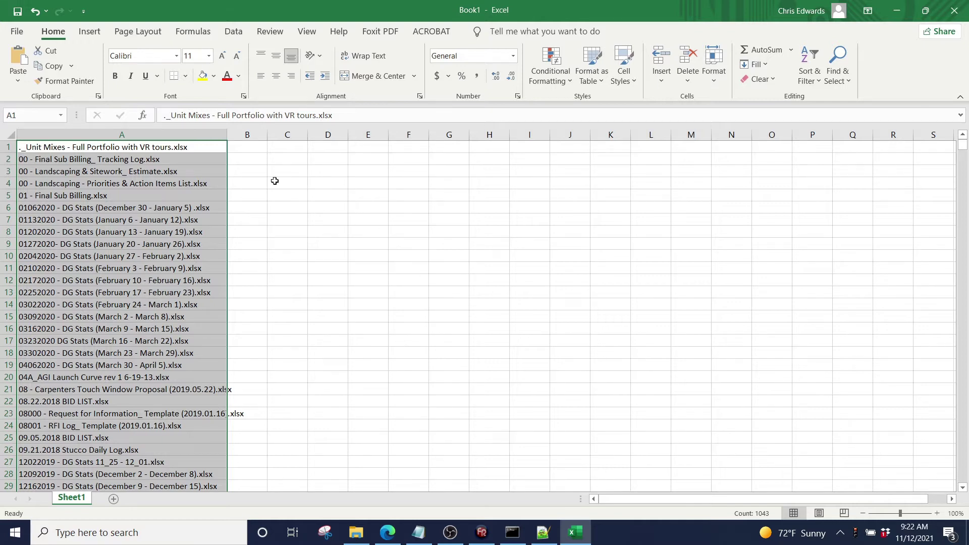
pyautogui.moveTo(224, 132); pyautogui.dragTo(532, 140)
# - Starting at line 1, use the Column Editor to insert '- ' before every file name
pyautogui.click(543, 532)
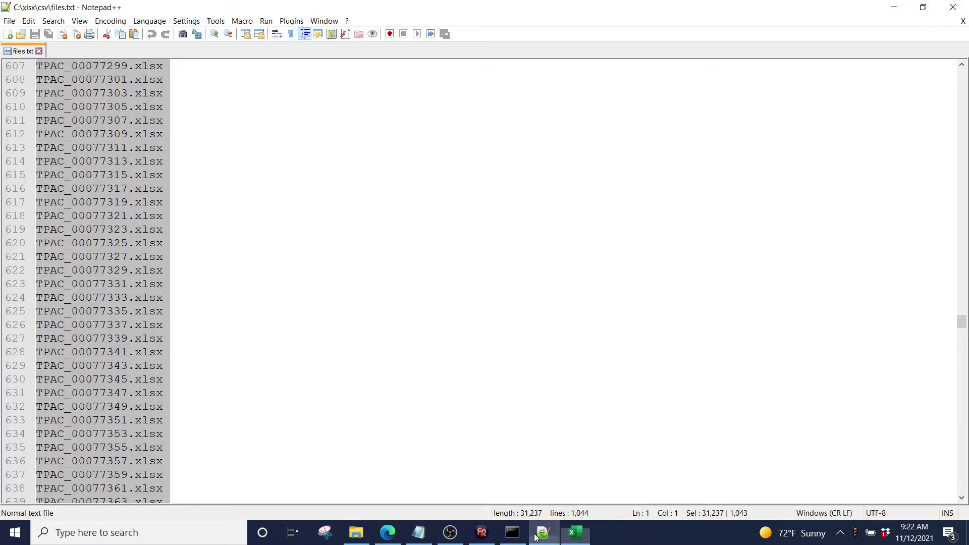
pyautogui.moveTo(961, 321); pyautogui.dragTo(961, 59)
pyautogui.click(38, 65)
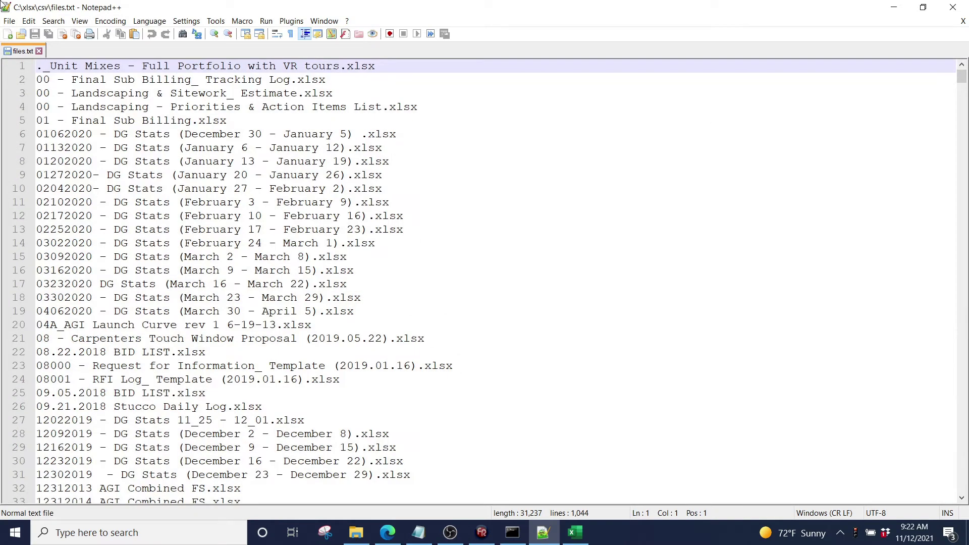
pyautogui.click(27, 20)
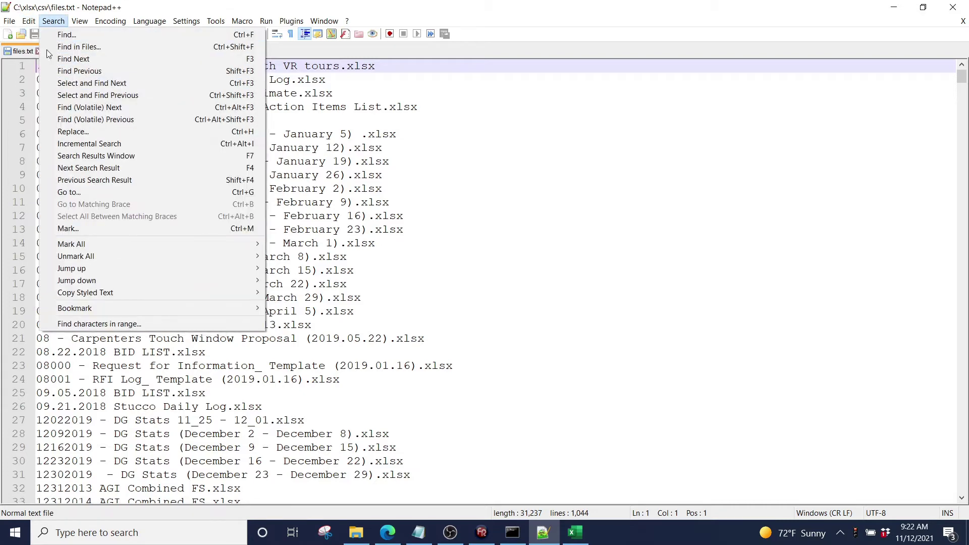
pyautogui.moveTo(29, 21)
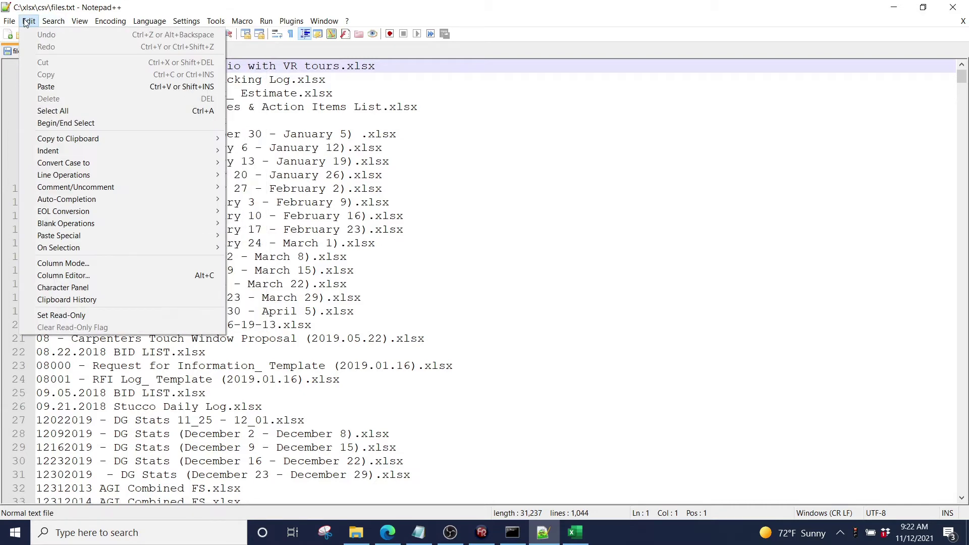
pyautogui.click(93, 274)
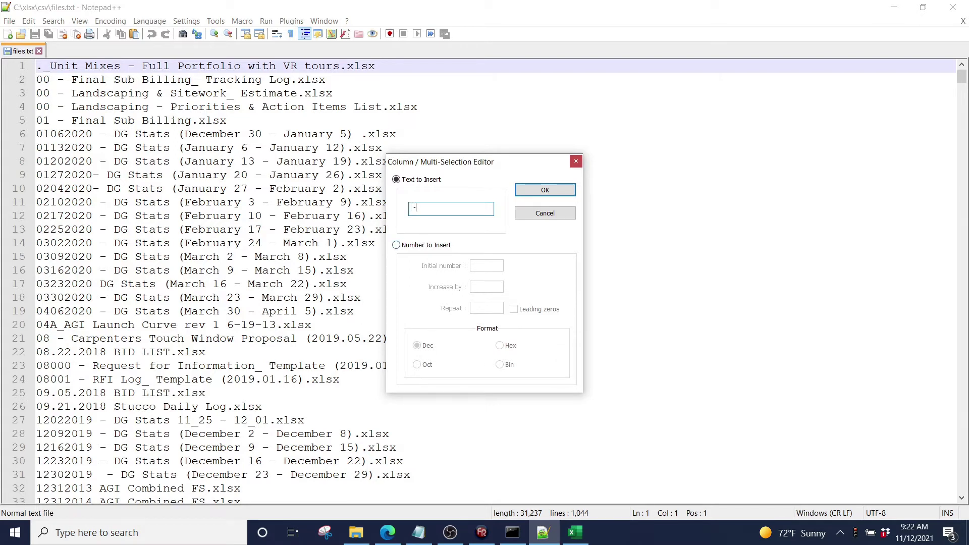
pyautogui.click(544, 190)
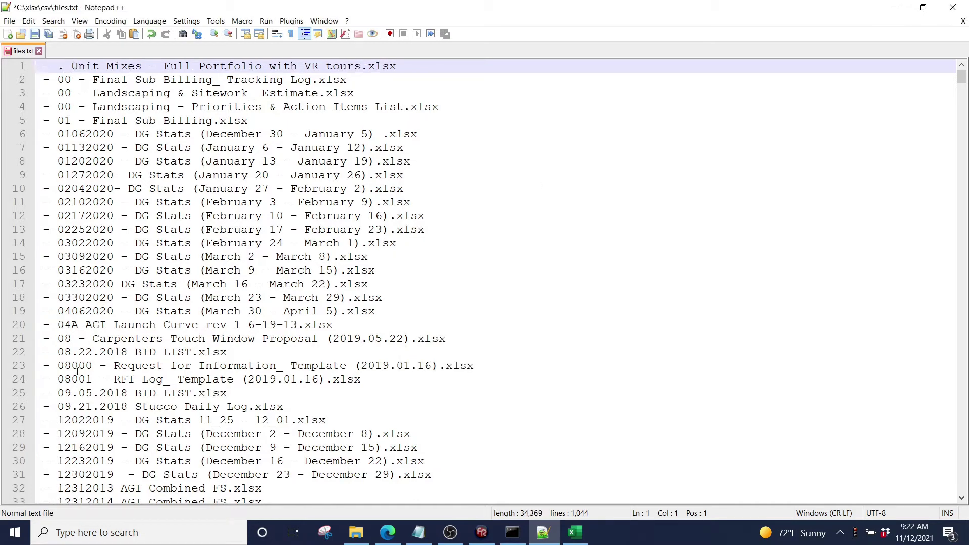
# - Insert sequential numbers starting at 09, padded with leading zeros, at the start of every line
pyautogui.click(24, 22)
pyautogui.click(91, 276)
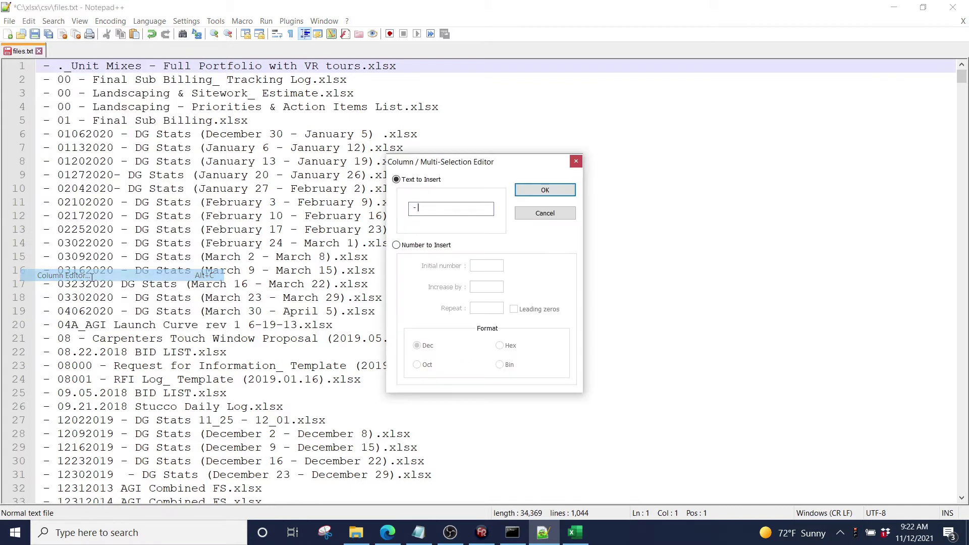
pyautogui.click(435, 245)
pyautogui.write('0')
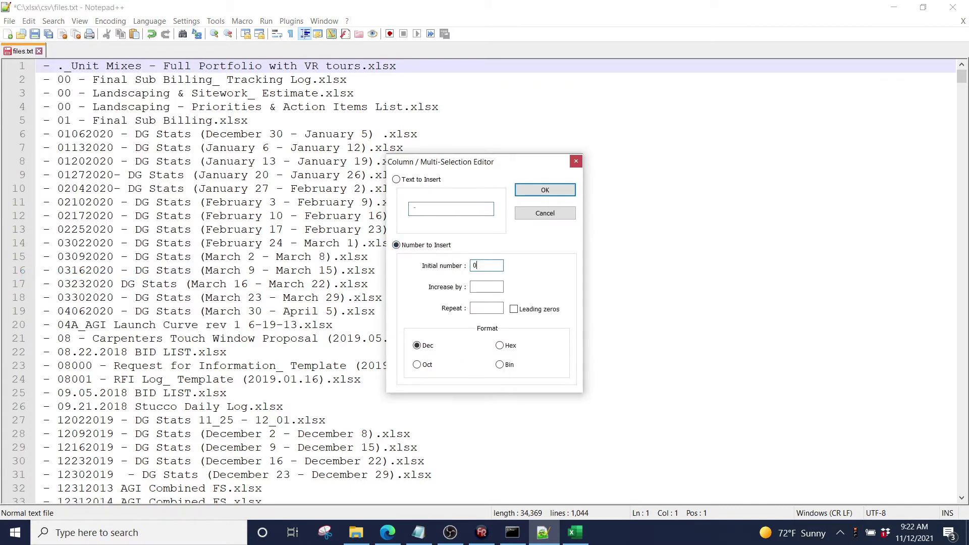
pyautogui.write('9')
pyautogui.click(482, 287)
pyautogui.click(514, 309)
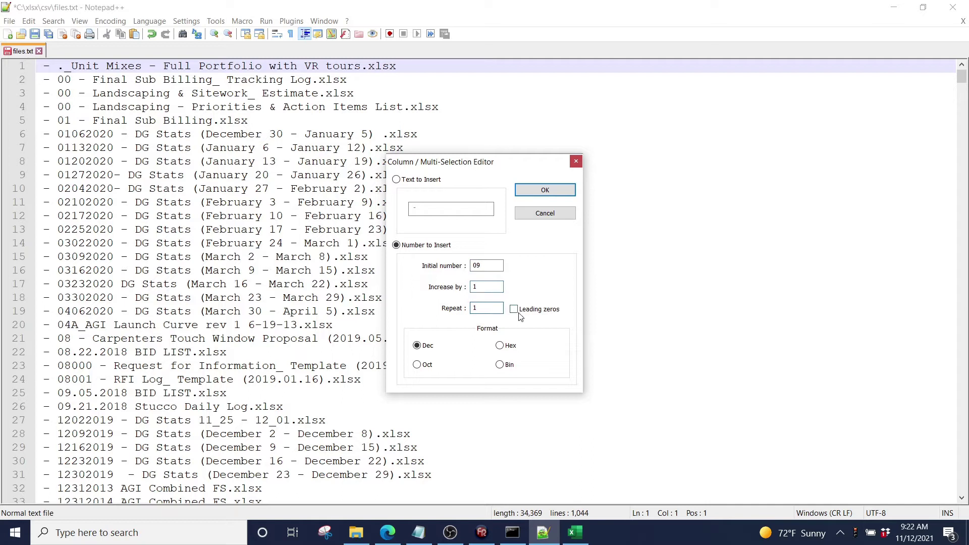
pyautogui.click(545, 190)
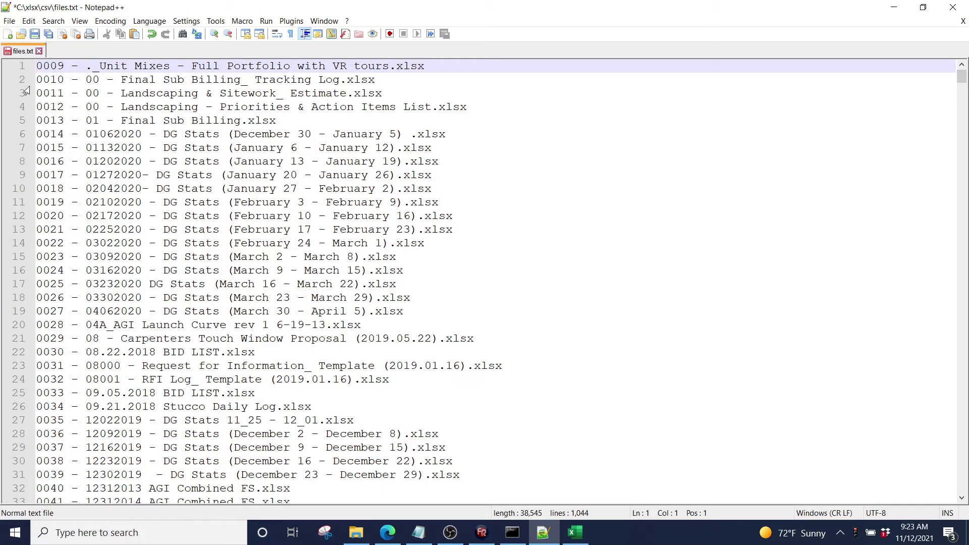
# - Prepend 'BATES 00' text to every numbered line, then select the entire list
pyautogui.click(29, 20)
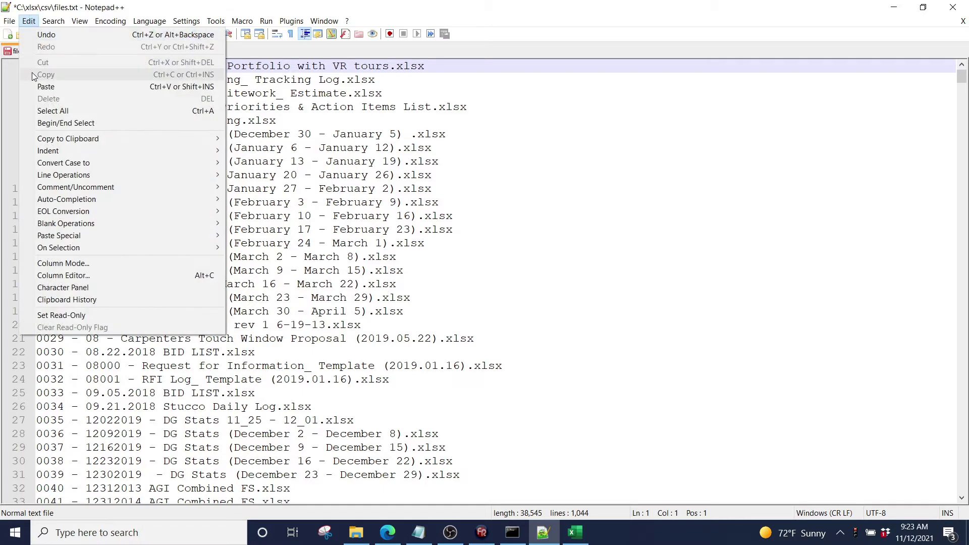
pyautogui.click(110, 277)
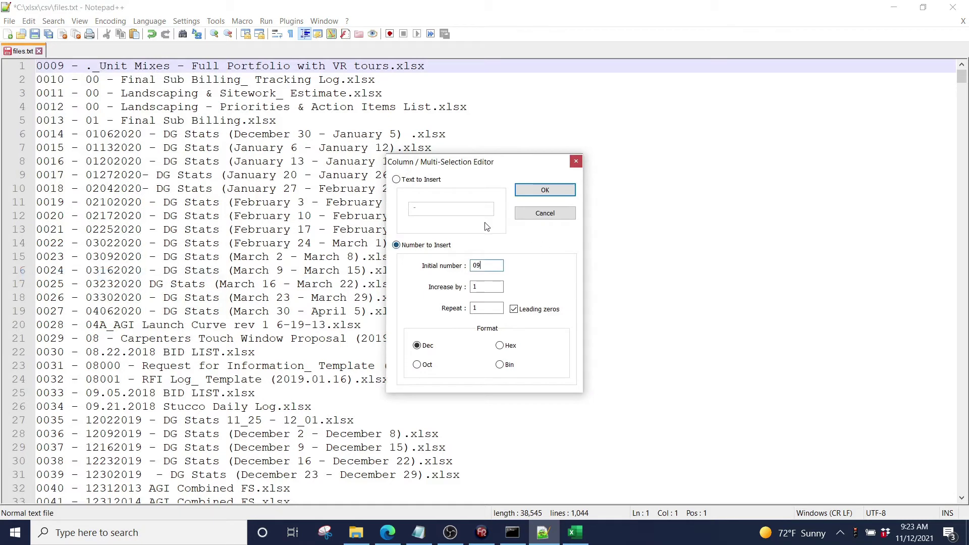
pyautogui.click(411, 181)
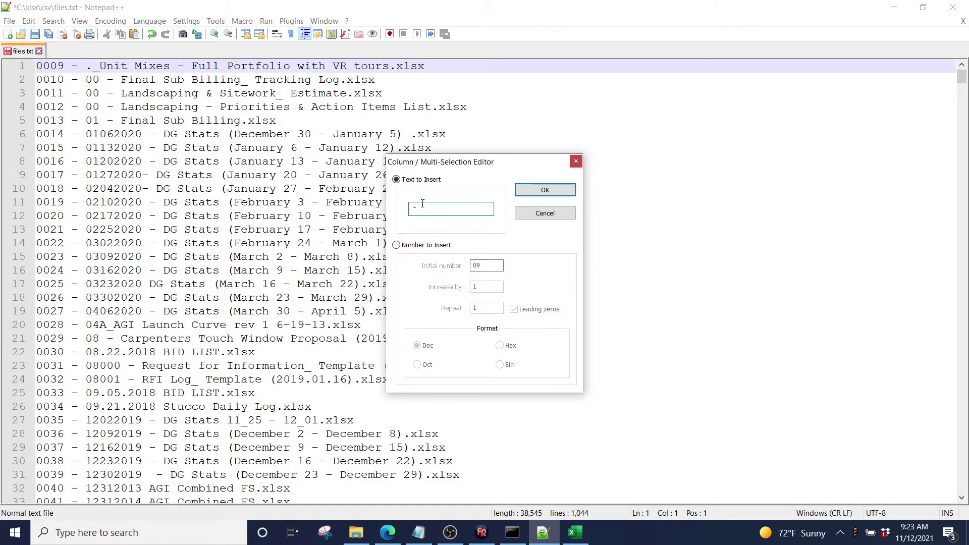
pyautogui.moveTo(410, 209); pyautogui.dragTo(425, 209)
pyautogui.click(525, 192)
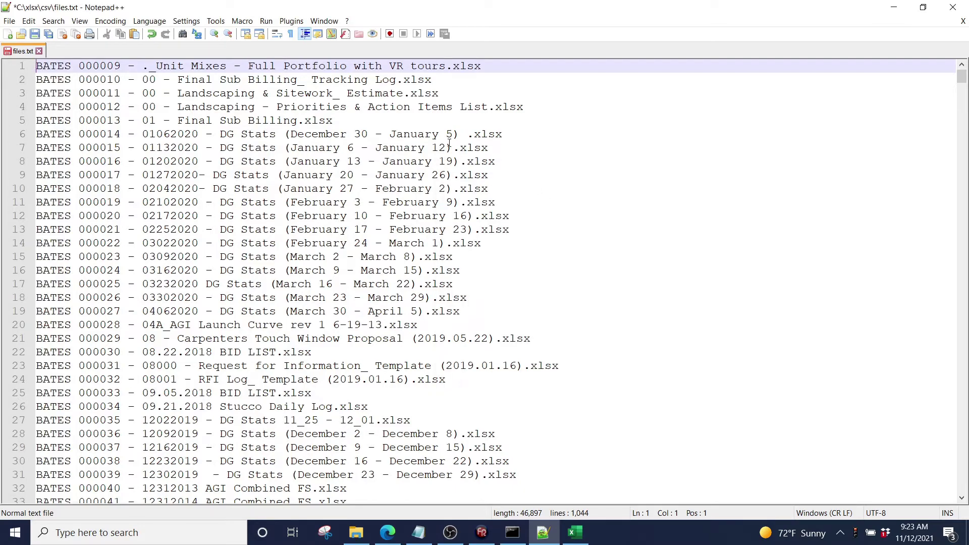
pyautogui.scroll(-20, 449, 143)
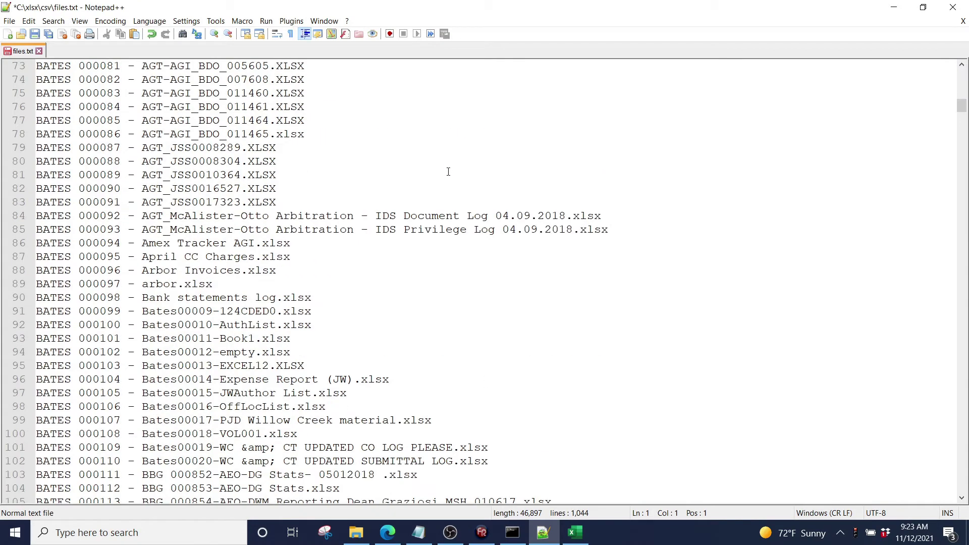
pyautogui.hotkey('ctrl', 'a')
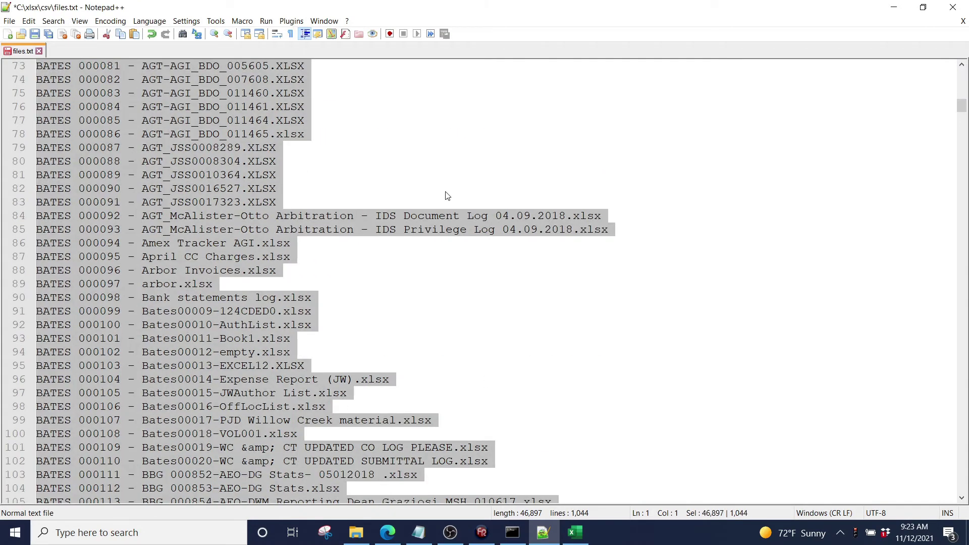
# - Paste the BATES-numbered names into column B of the Excel workbook starting at B1
pyautogui.click(574, 532)
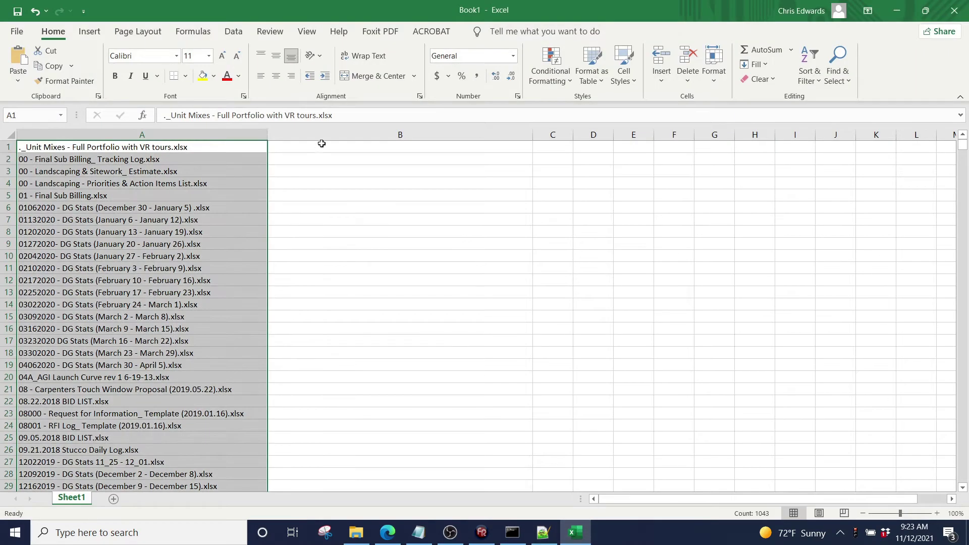
pyautogui.click(323, 145)
pyautogui.hotkey('ctrl', 'v')
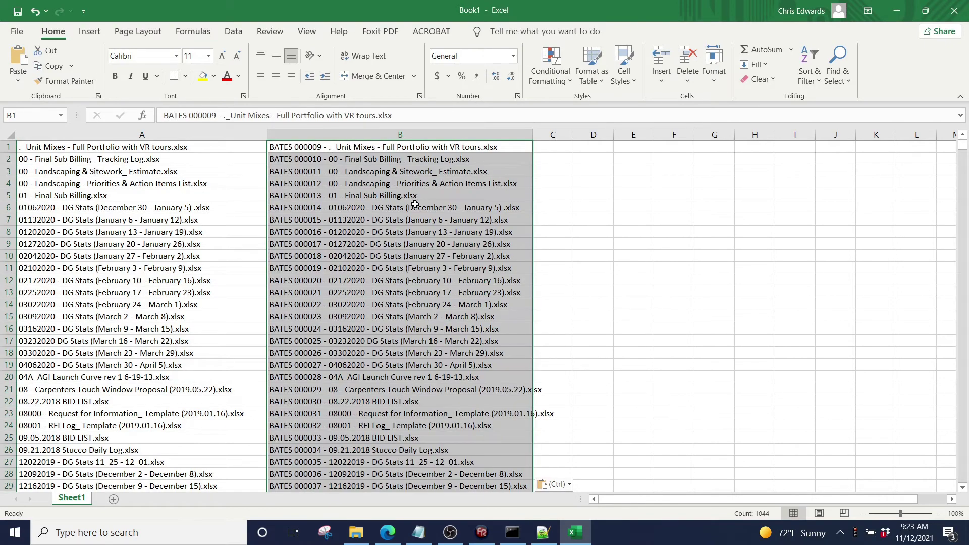
pyautogui.scroll(-7, 415, 204)
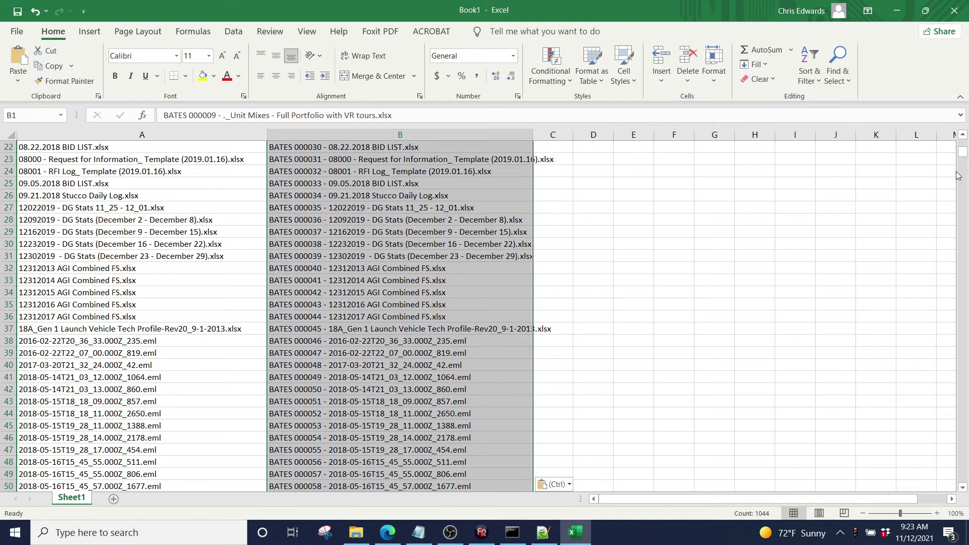
pyautogui.moveTo(959, 158); pyautogui.dragTo(948, 524)
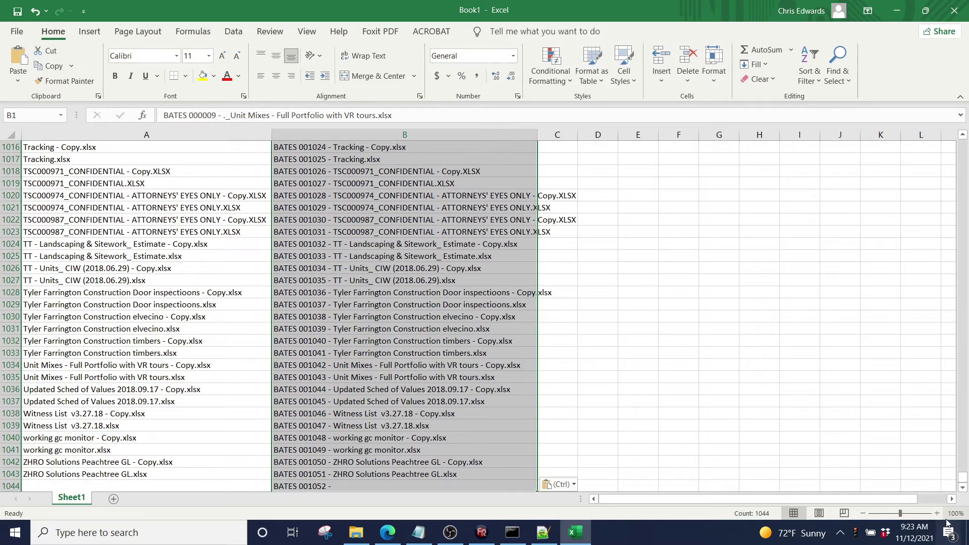
# - Clear rows 1044–1046 holding the stray BATES 001052, leaving BATES 001051 on row 1043
pyautogui.click(389, 476)
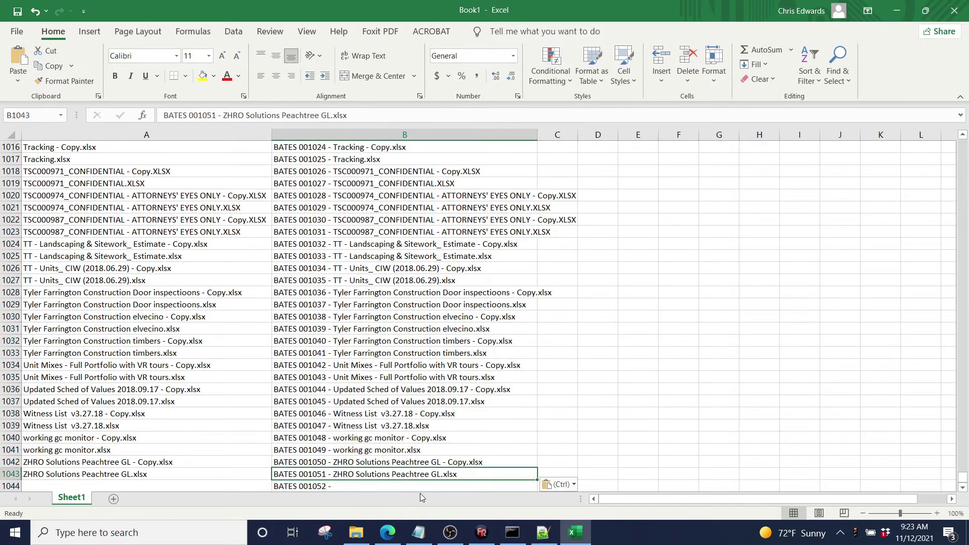
pyautogui.moveTo(410, 486); pyautogui.dragTo(75, 469)
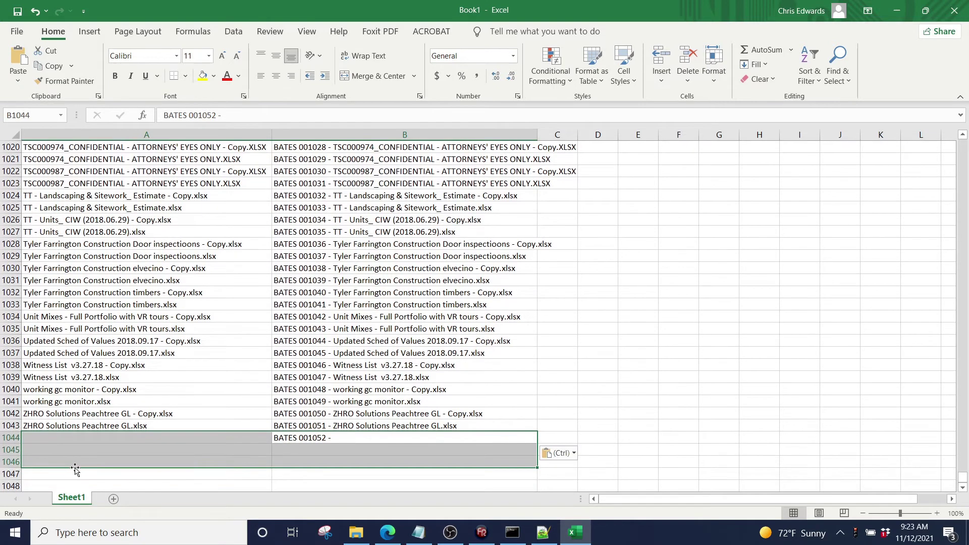
pyautogui.press('Delete')
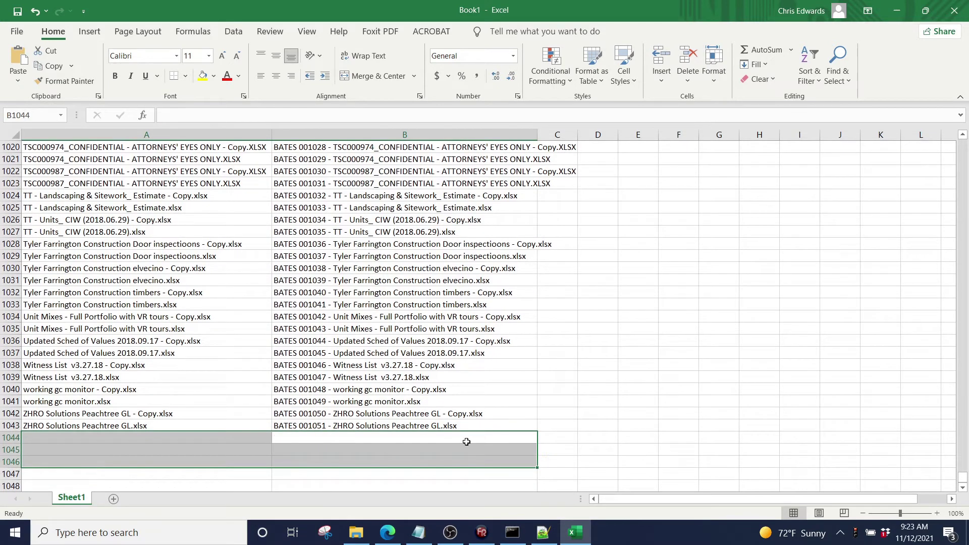
pyautogui.click(558, 424)
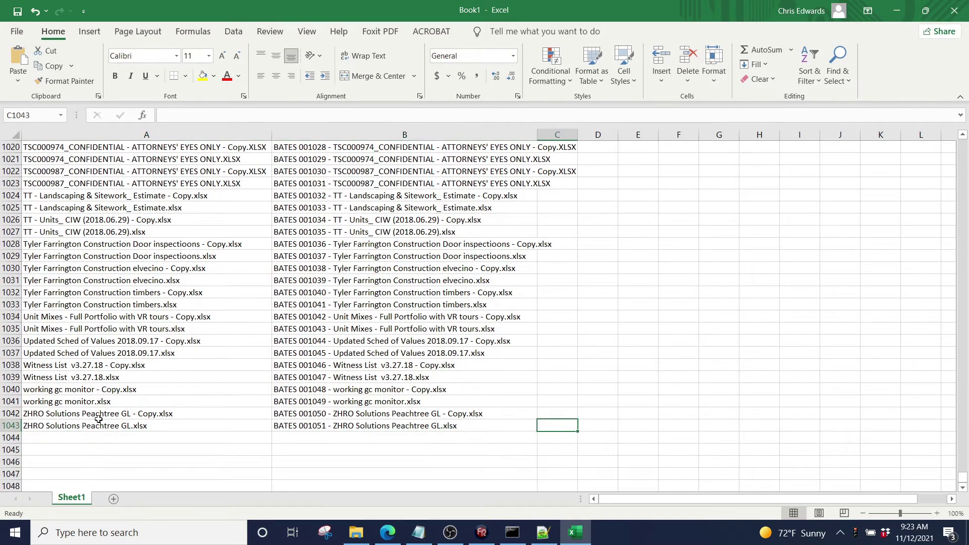
pyautogui.click(482, 426)
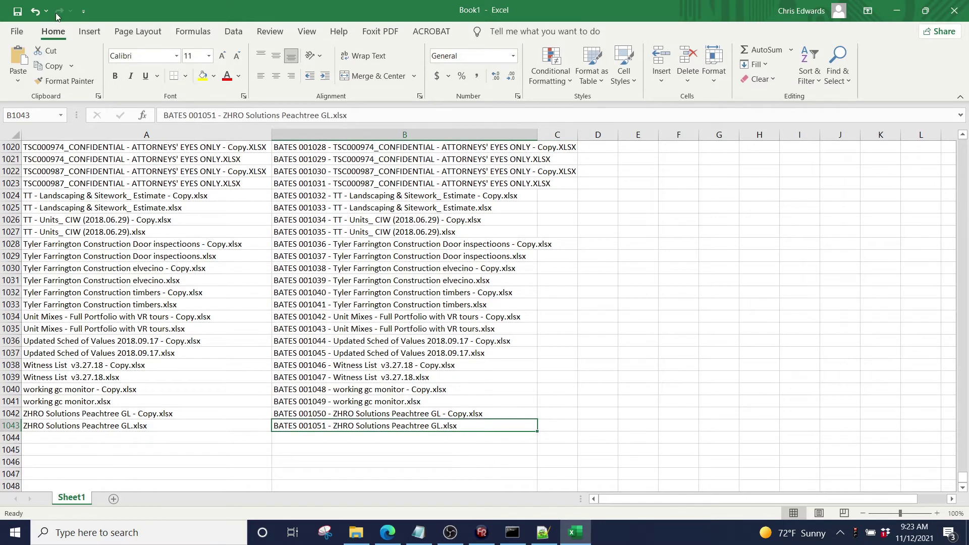
# - Save the workbook as csv.csv in CSV (Comma delimited) format into the csv folder, keeping that format
pyautogui.click(16, 31)
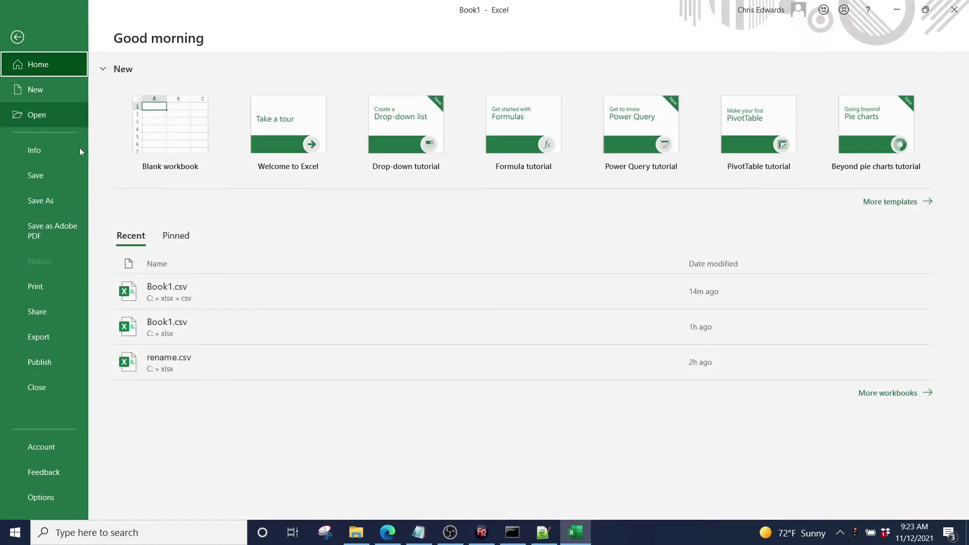
pyautogui.click(59, 201)
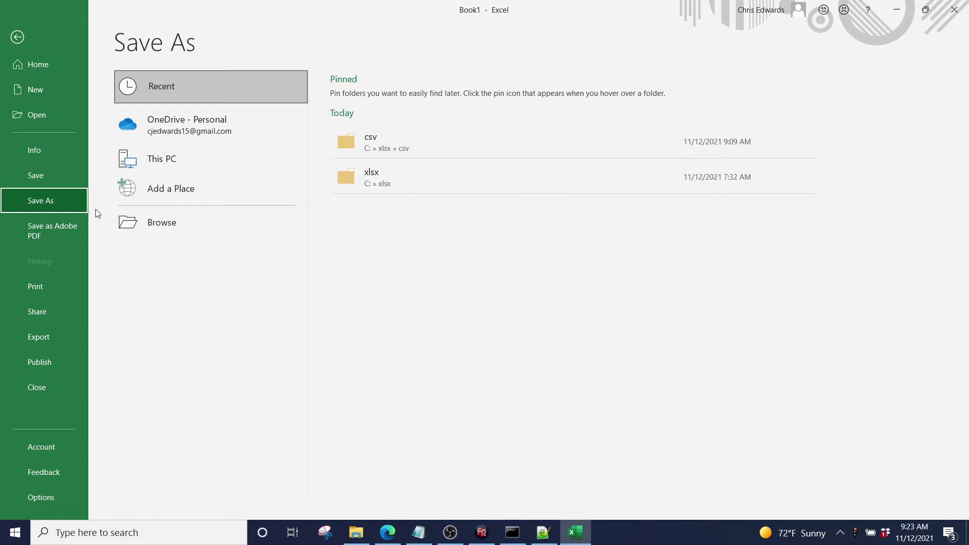
pyautogui.click(453, 148)
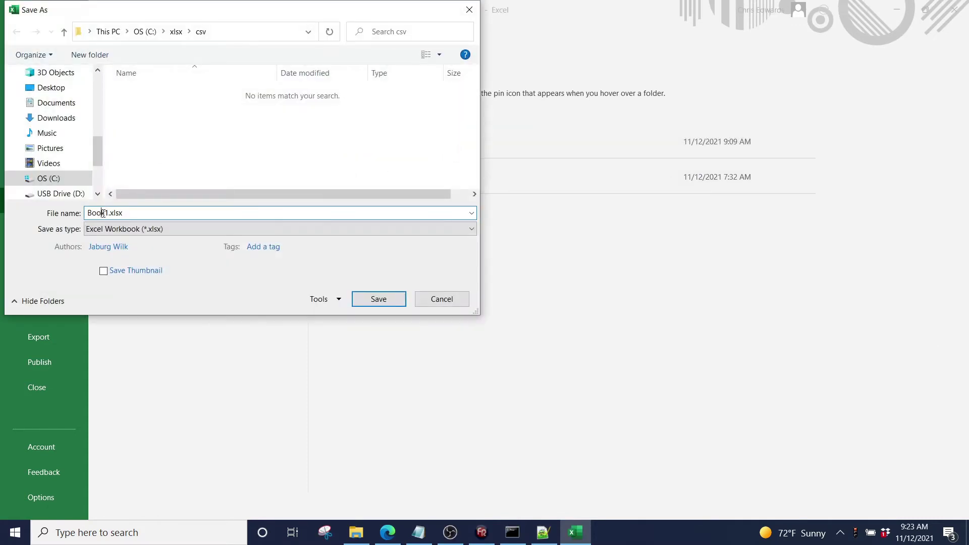
pyautogui.click(109, 212)
pyautogui.moveTo(109, 213); pyautogui.dragTo(48, 214)
pyautogui.write('csv')
pyautogui.click(206, 228)
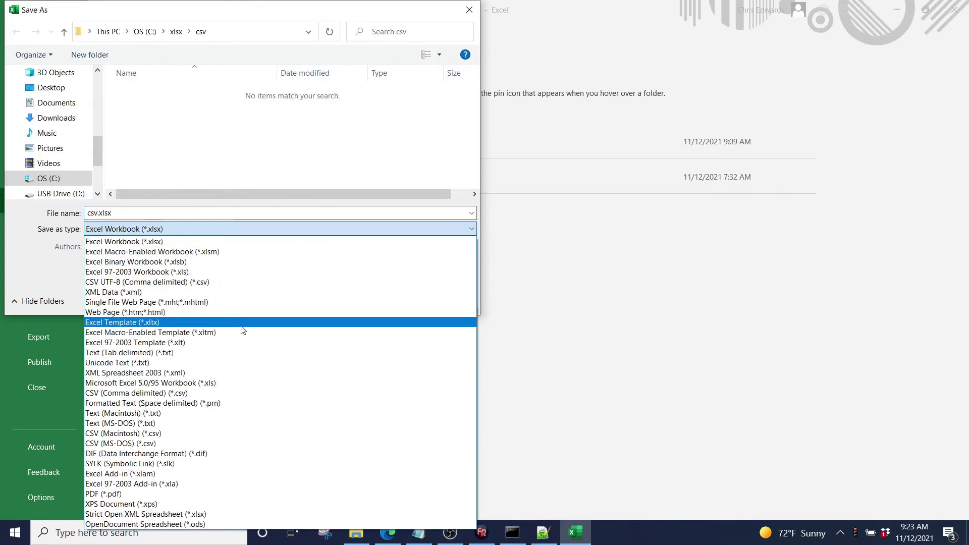
pyautogui.click(225, 392)
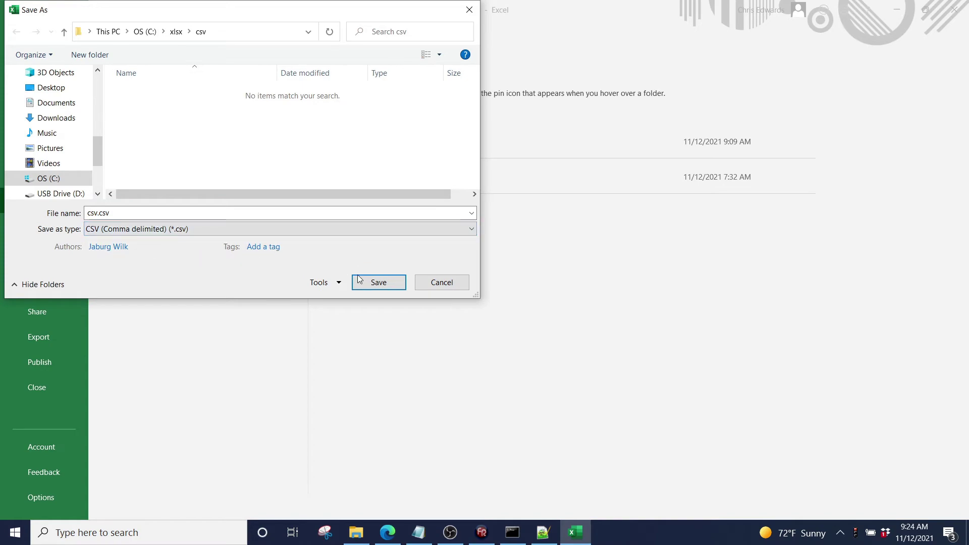
pyautogui.click(379, 281)
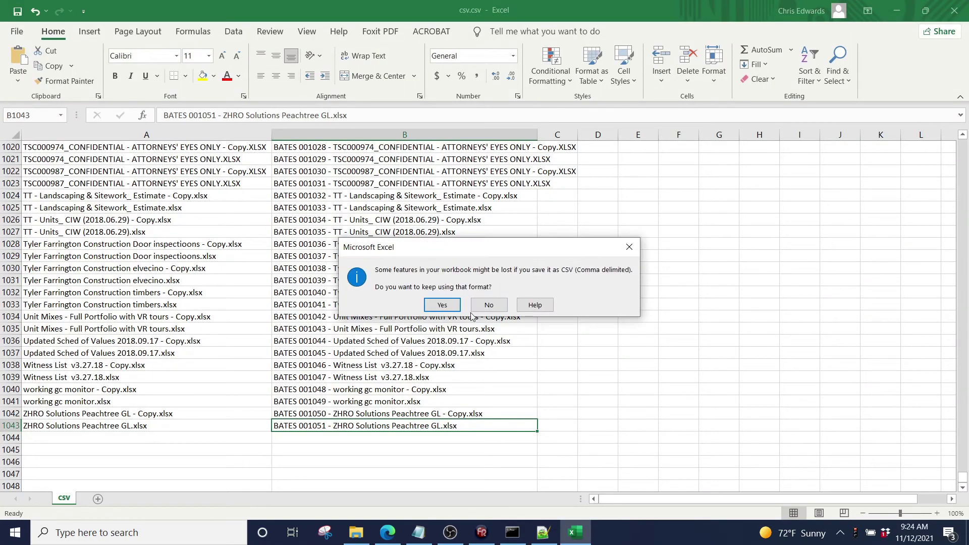
pyautogui.click(443, 309)
# - Open csv.csv from the csv folder in Notepad++
pyautogui.click(356, 533)
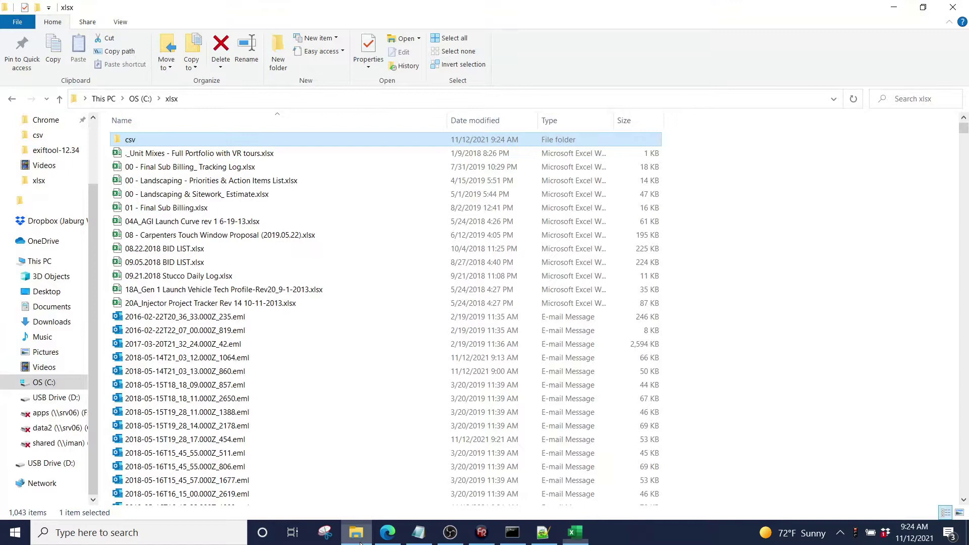
pyautogui.doubleClick(201, 139)
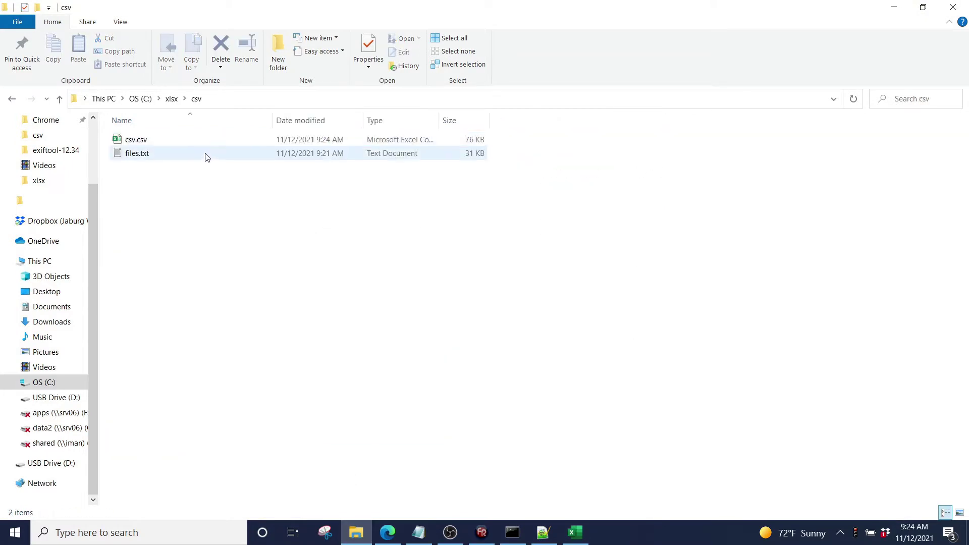
pyautogui.click(192, 145)
pyautogui.rightClick(192, 146)
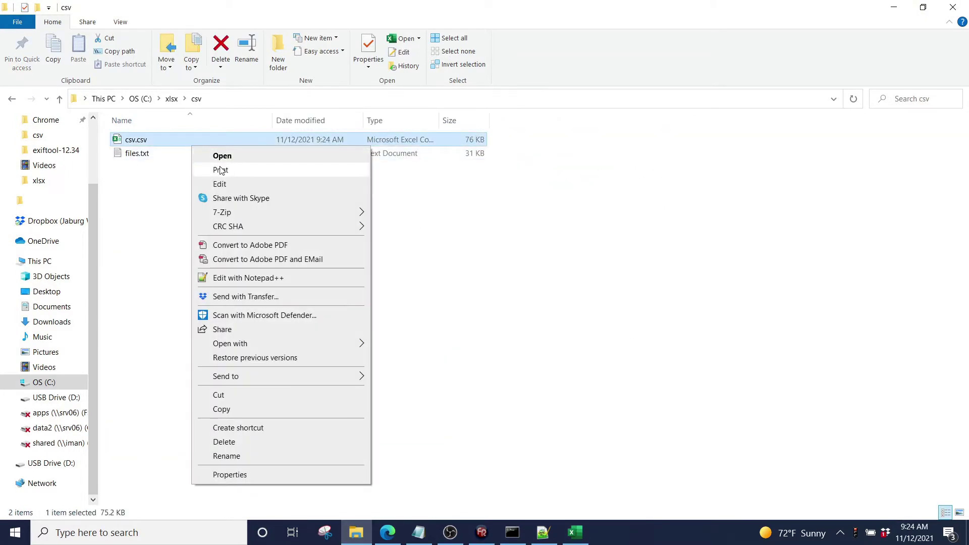
pyautogui.click(279, 279)
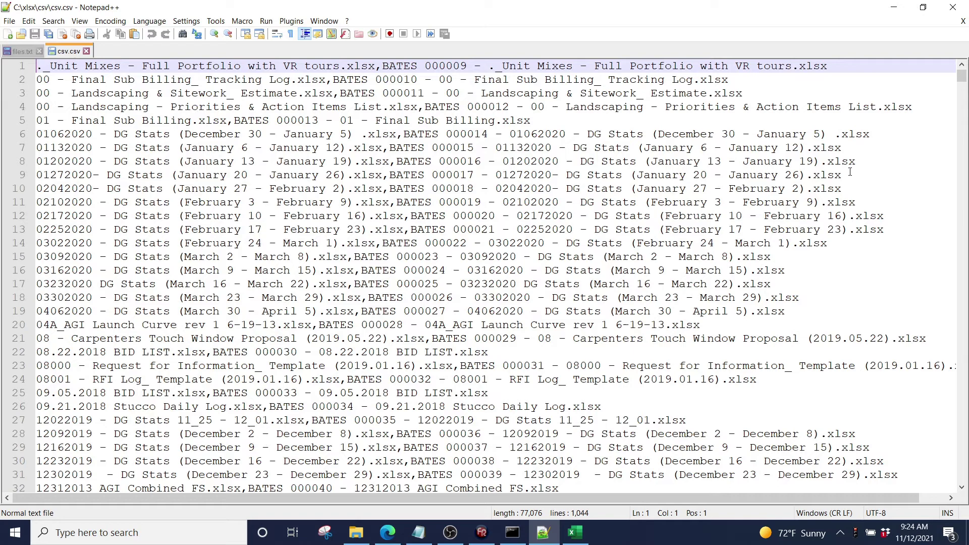
# - Select all the old,new name pairs in csv.csv and minimize Notepad++
pyautogui.hotkey('ctrl', 'a')
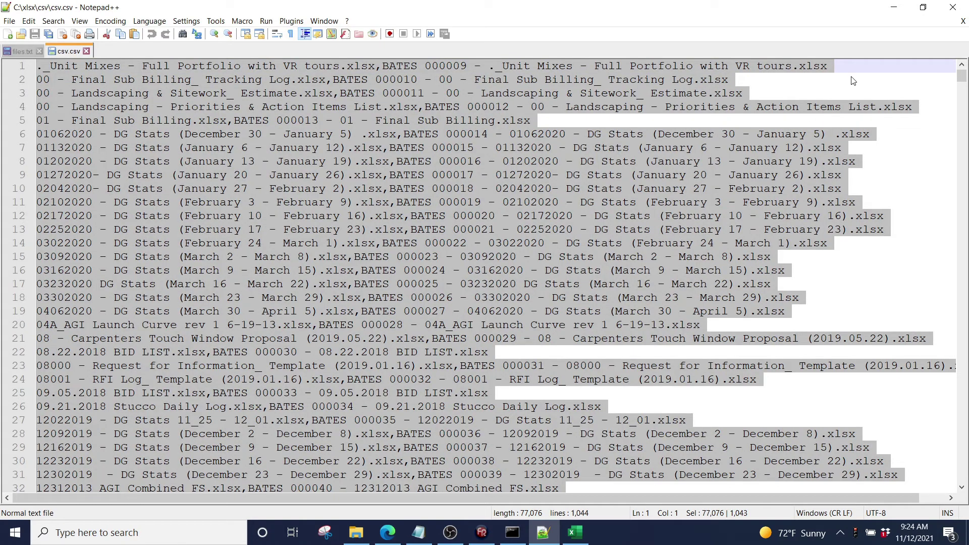
pyautogui.click(893, 7)
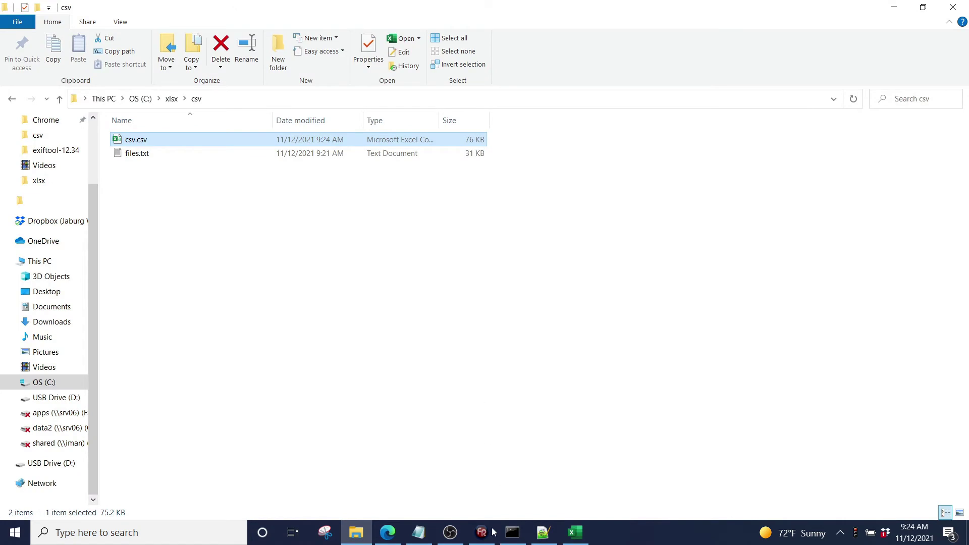
# - Load the files from the C:\xlsx folder into File Renamer Deluxe
pyautogui.click(482, 532)
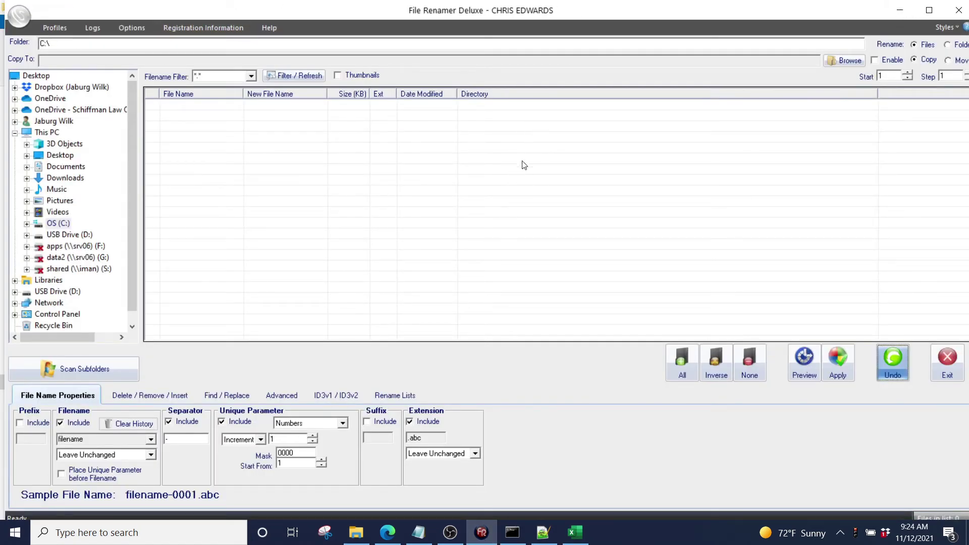
pyautogui.click(27, 223)
pyautogui.scroll(-5, 75, 222)
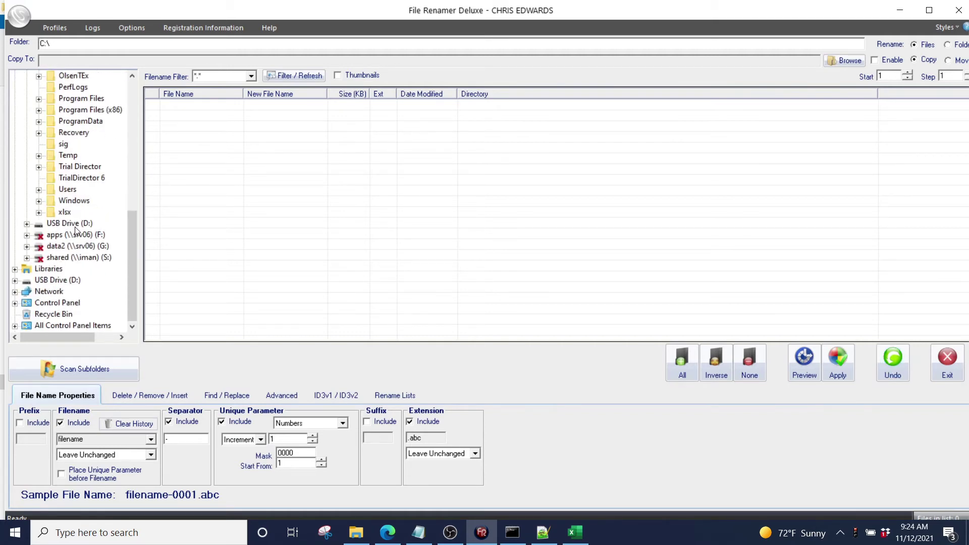
pyautogui.click(51, 214)
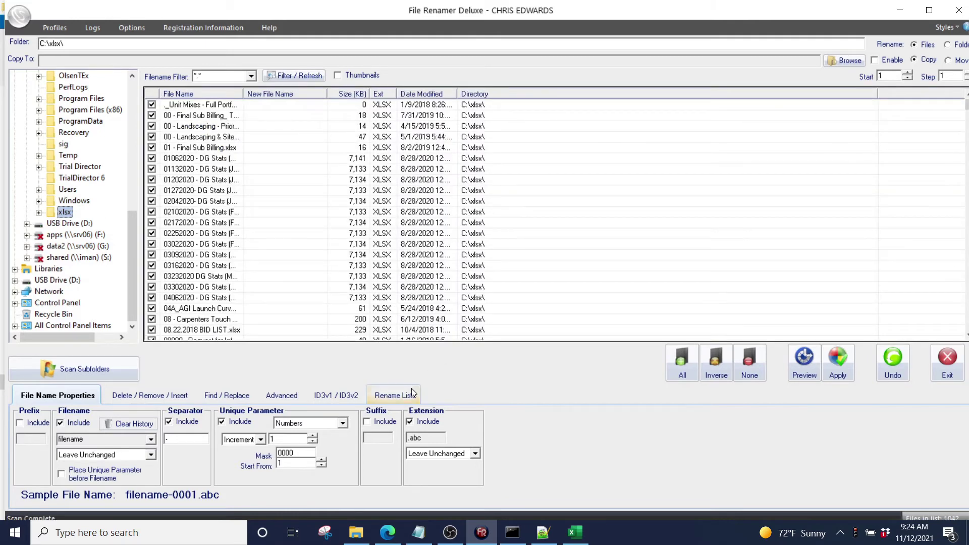
# - Paste the old,new BATES rename list into the Rename List box
pyautogui.click(395, 395)
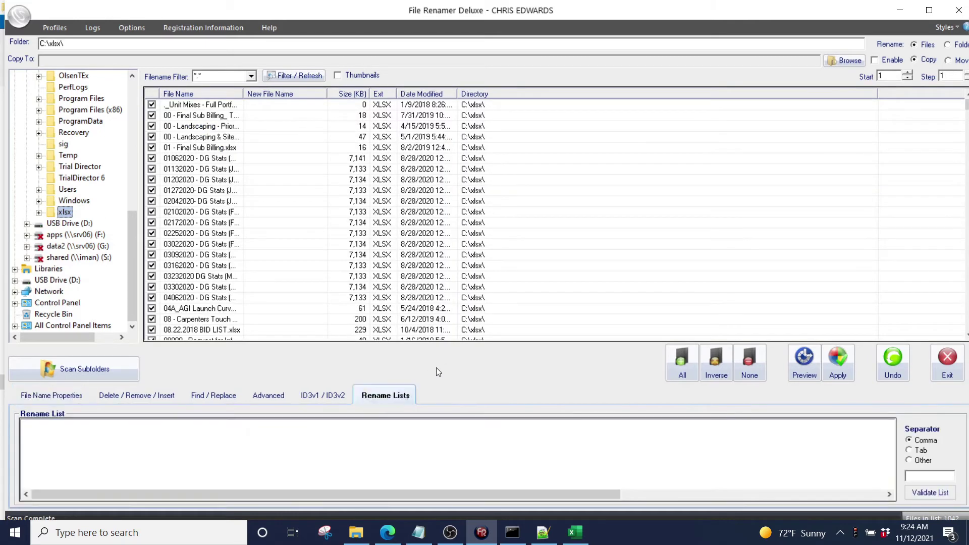
pyautogui.click(356, 459)
pyautogui.hotkey('ctrl', 'v')
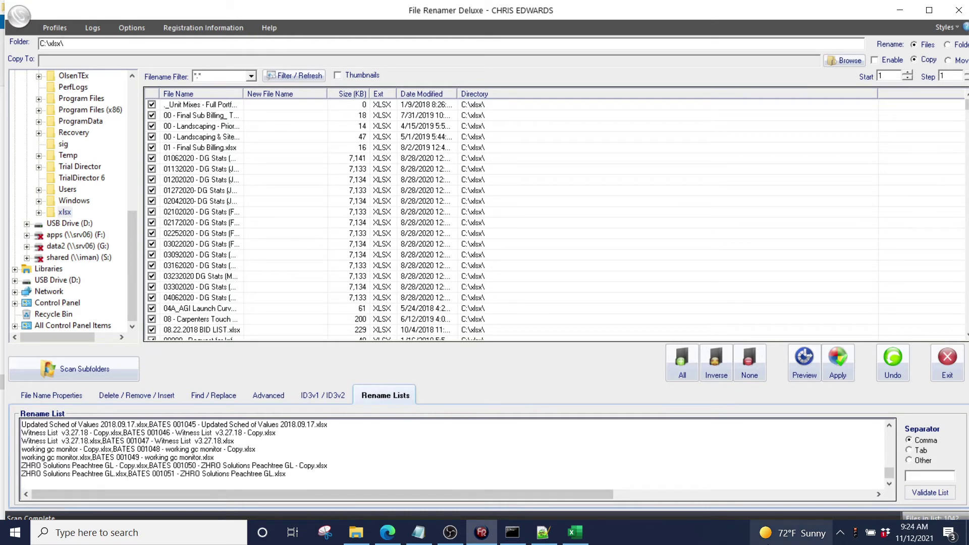
# - Validate the rename list, confirming 1043 entries with no errors, and review the final entry
pyautogui.click(930, 493)
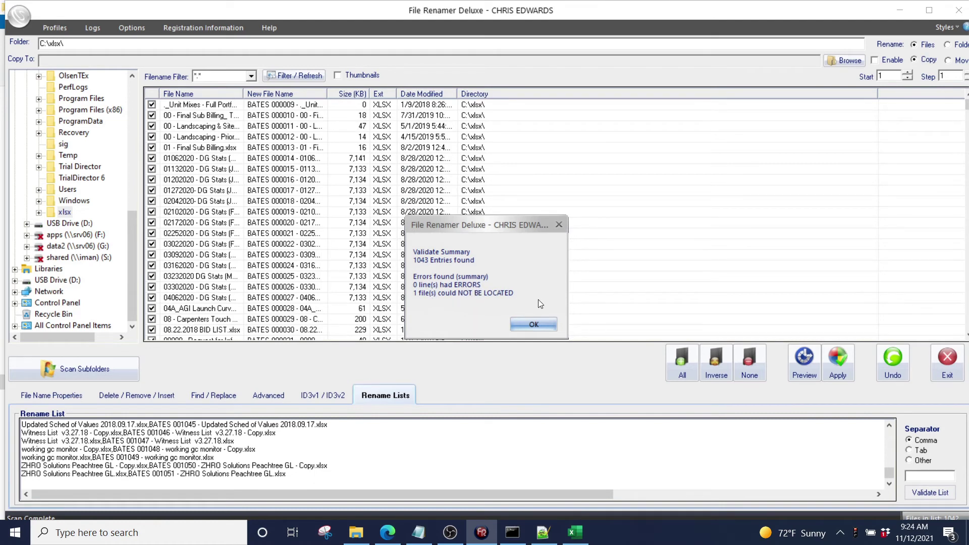
pyautogui.click(541, 319)
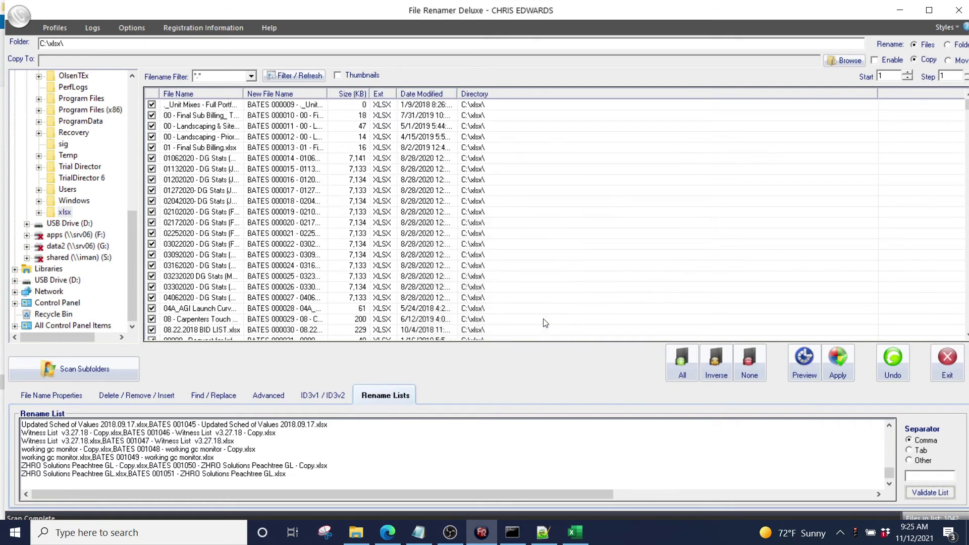
pyautogui.click(373, 473)
# - Apply the rename list, confirming renaming of all validated entries to their BATES names
pyautogui.click(830, 361)
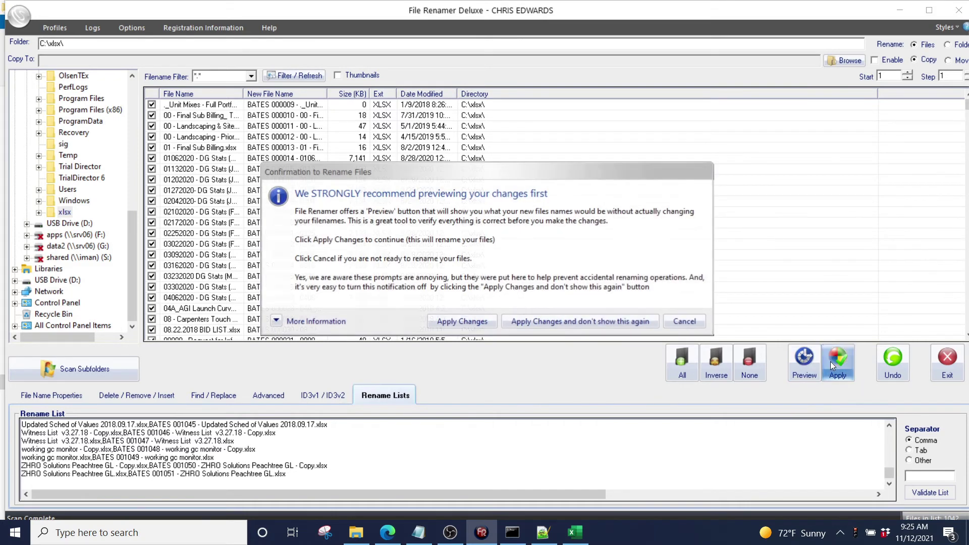
pyautogui.click(481, 322)
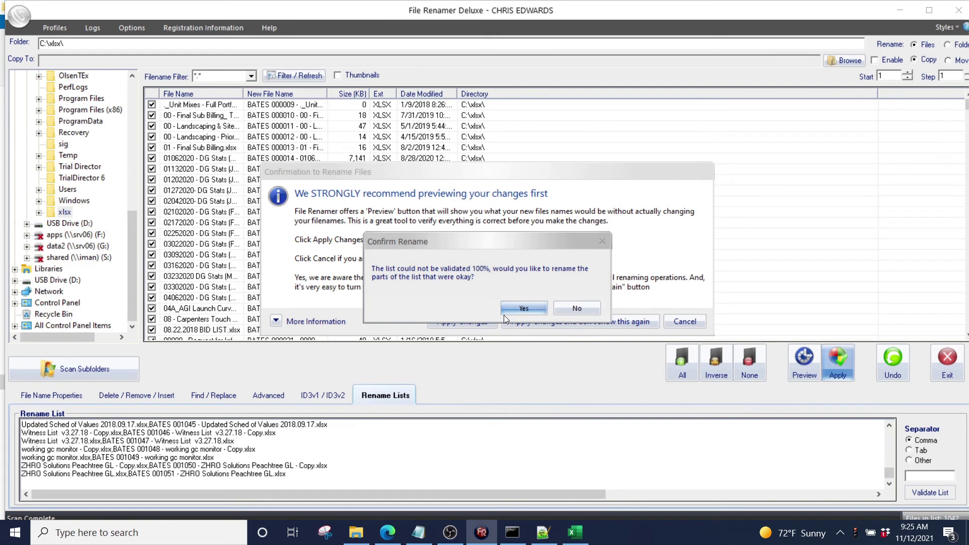
pyautogui.click(509, 313)
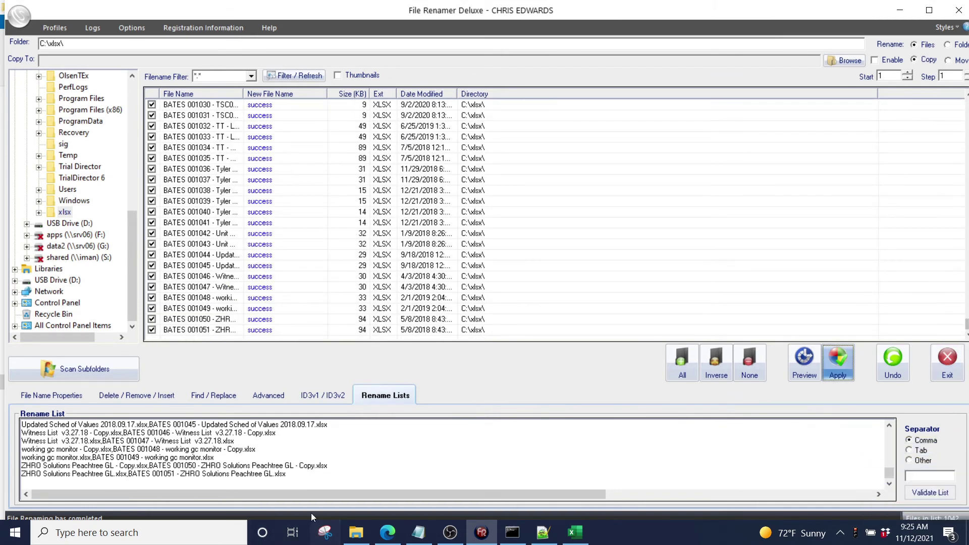
pyautogui.click(348, 537)
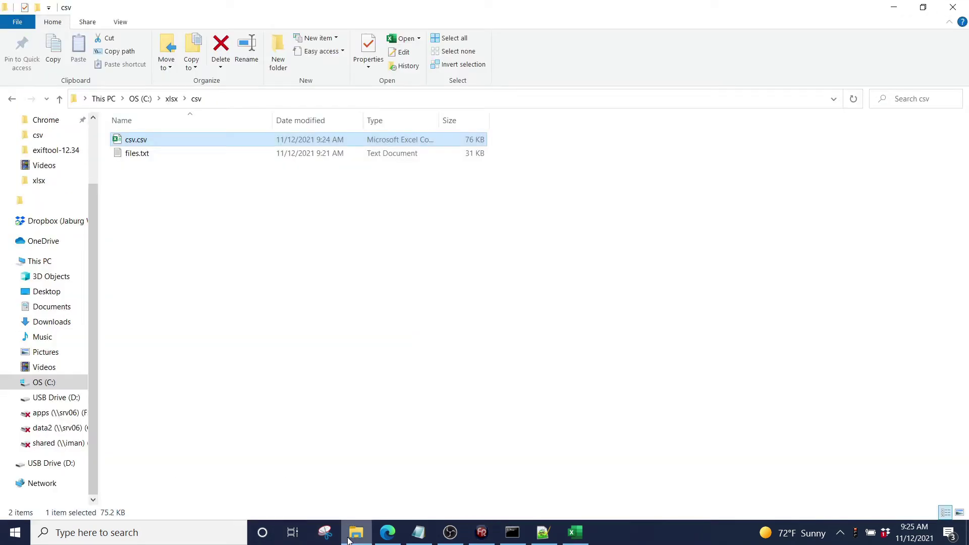
# - Return to the xlsx folder and scroll to the end, showing files up to BATES 001051
pyautogui.click(173, 100)
pyautogui.scroll(-14, 217, 211)
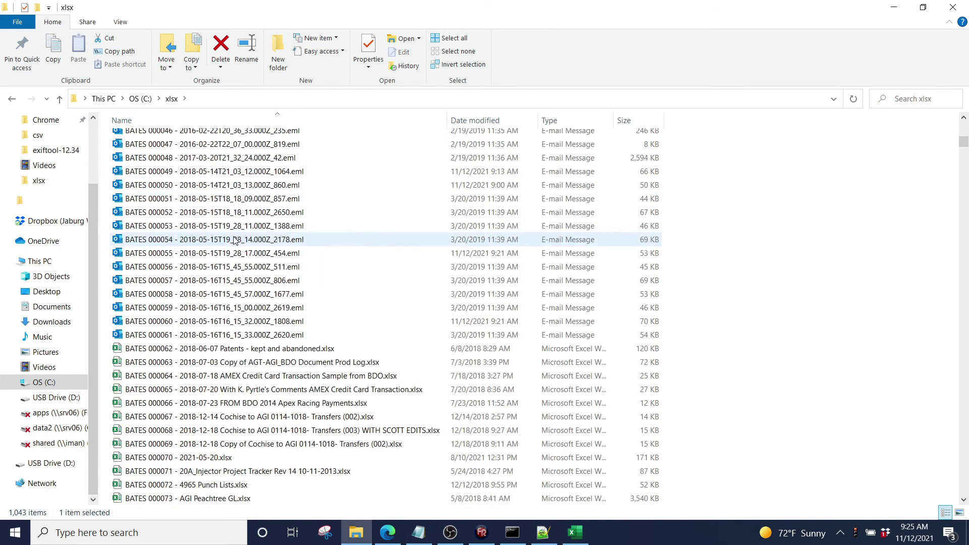
pyautogui.moveTo(962, 151); pyautogui.dragTo(958, 528)
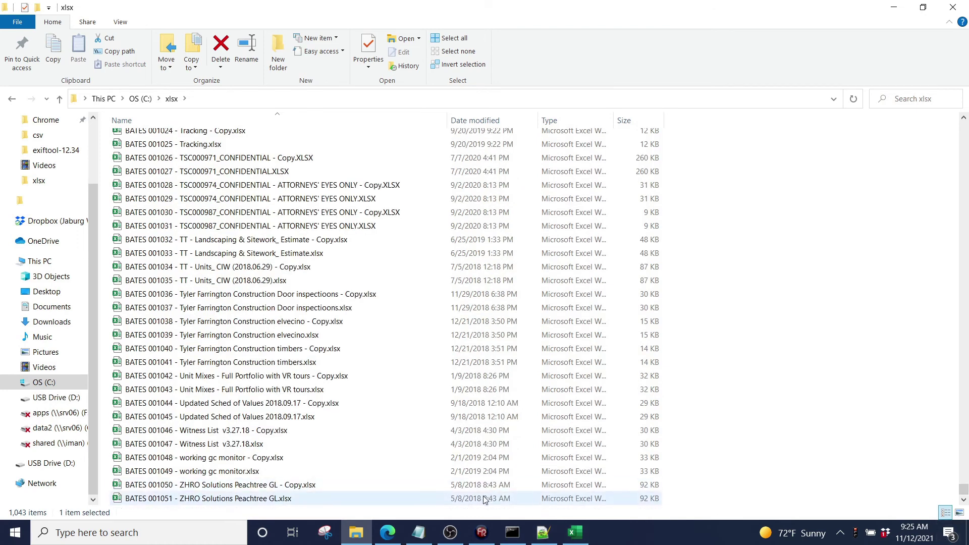